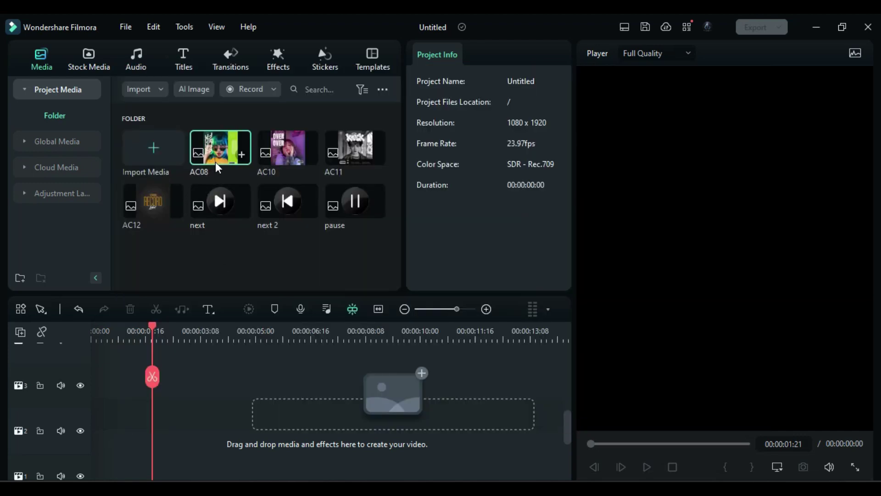
- Preview the AC08, AC10, AC11 and AC12 covers and the player button images
click(216, 162)
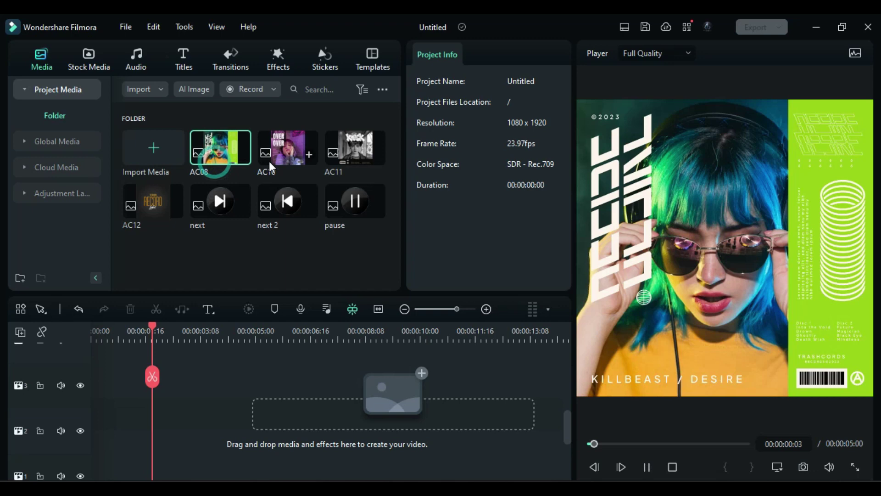
click(278, 163)
click(344, 158)
click(155, 210)
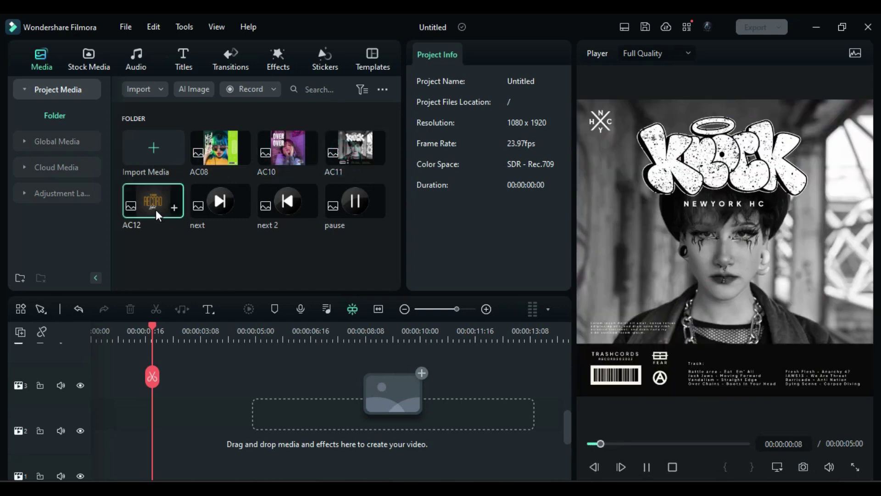
click(220, 214)
click(294, 214)
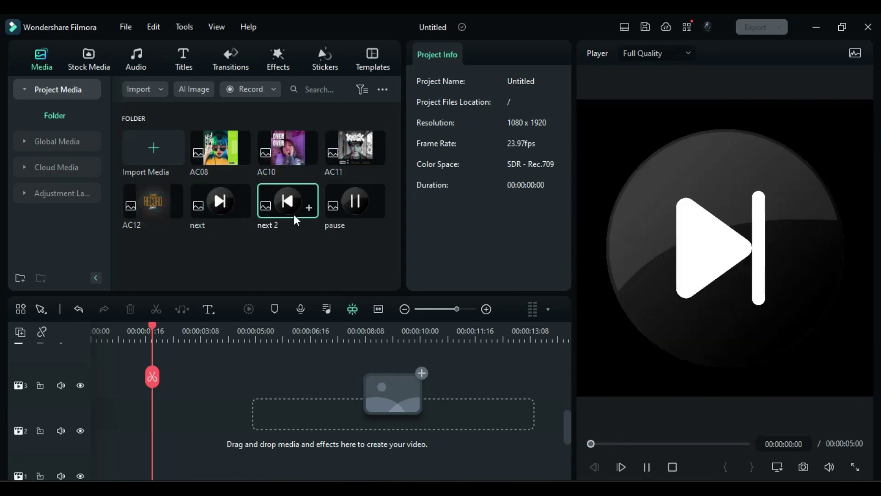
click(349, 202)
click(231, 265)
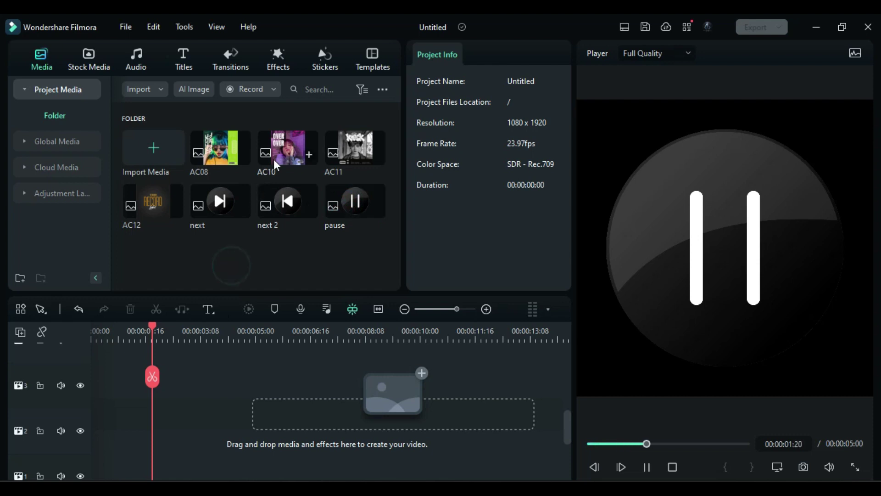
- Place the AC08 cover on track 2 and scale it to 30% in the Image tab
drag(220, 159, 151, 436)
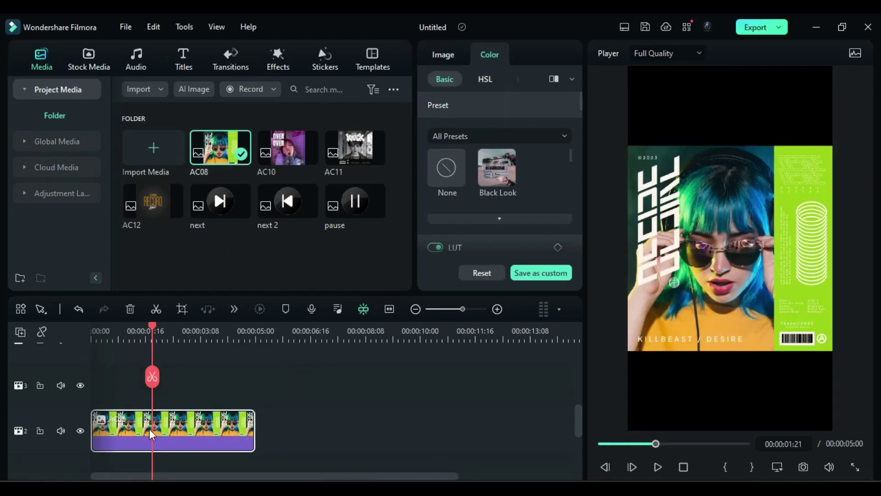
click(433, 63)
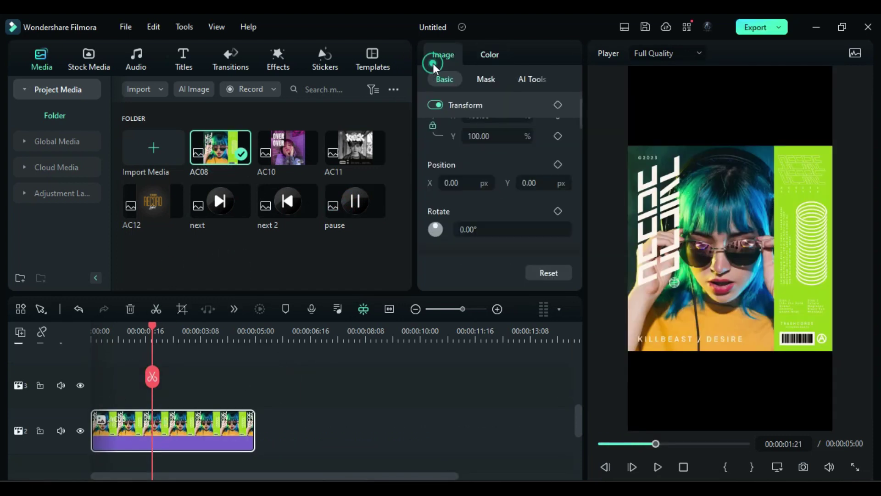
scroll(497, 153, up, 1)
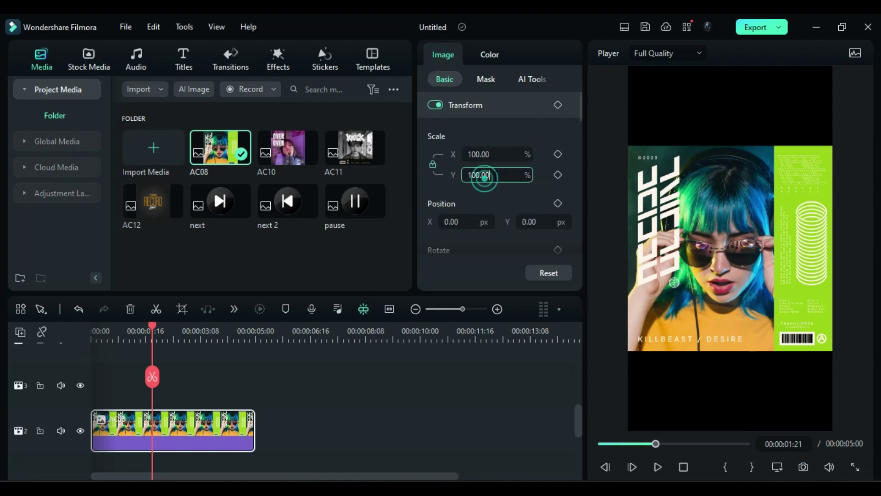
drag(486, 176, 444, 177)
text(30)
key(Return)
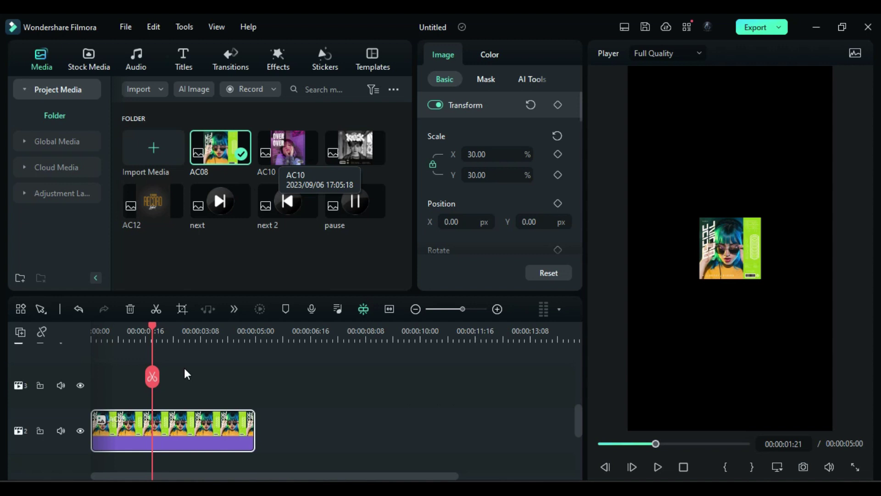
- Raise AC08 to track 3, add AC10 at 20% scale and X -320, then add AC11 above
drag(183, 423, 183, 366)
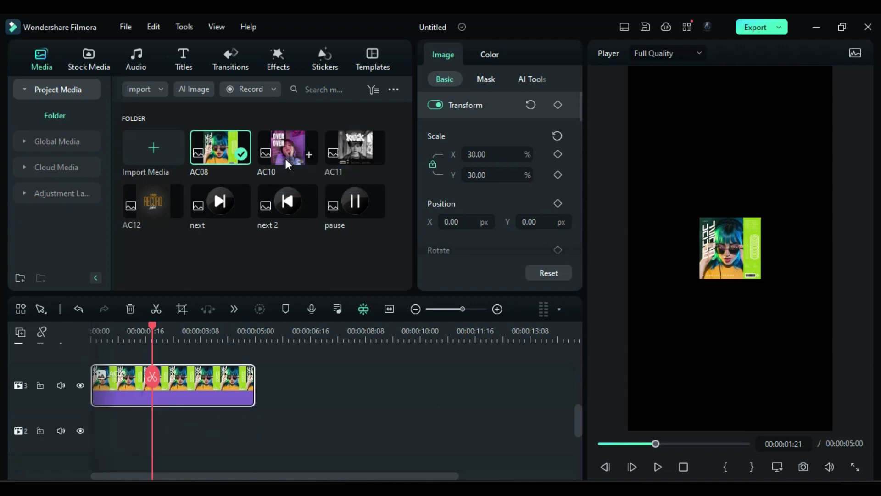
drag(285, 159, 105, 427)
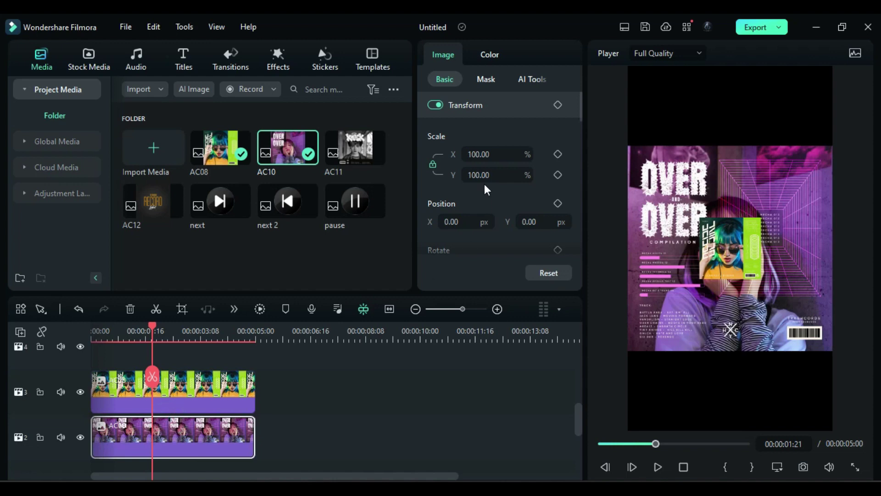
click(497, 175)
text(20)
key(Return)
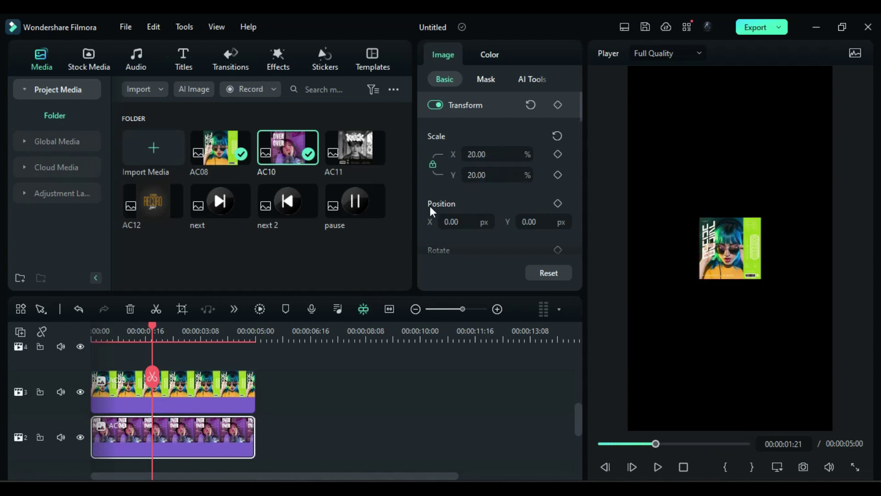
drag(455, 225, 438, 224)
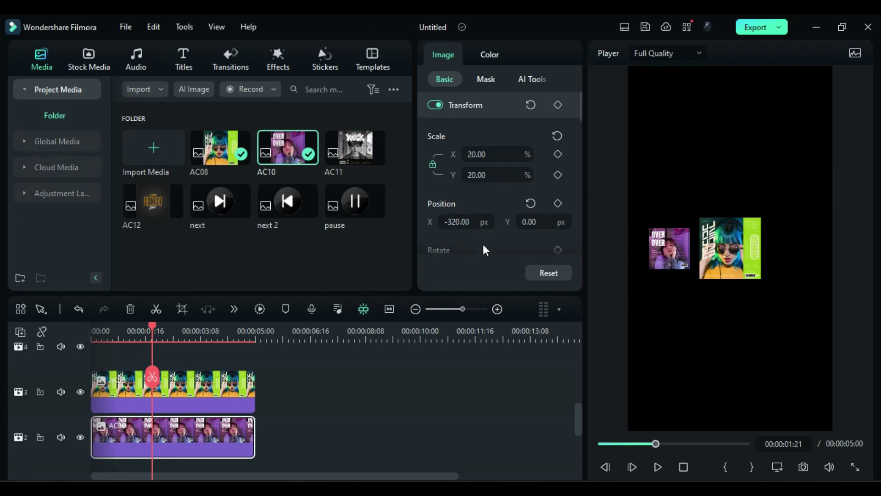
drag(350, 162, 87, 381)
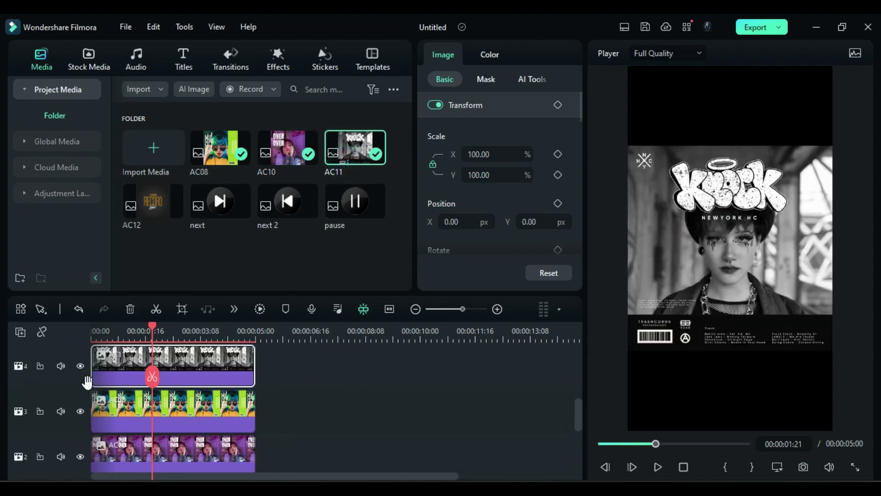
- Set AC11 to 20% scale at Position X 320, and raise AC08 and AC10 one track
double_click(503, 172)
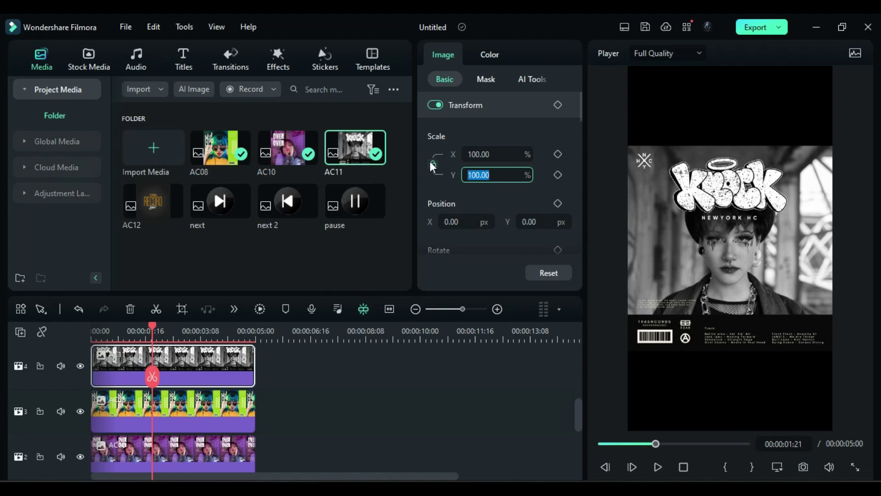
text(20)
key(Return)
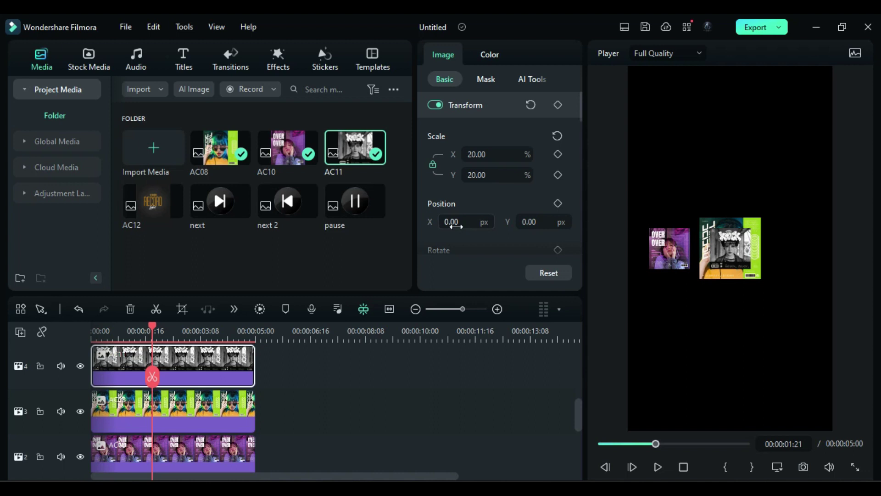
click(463, 221)
text(320)
key(Return)
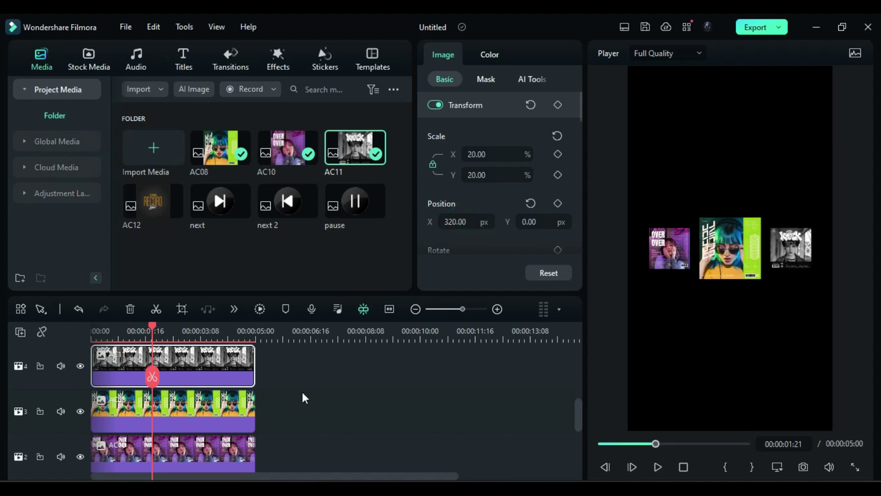
drag(299, 378, 247, 416)
- Add AC12 on track 2 at 20% scale and extend the clips to 00:00:09:23
click(305, 416)
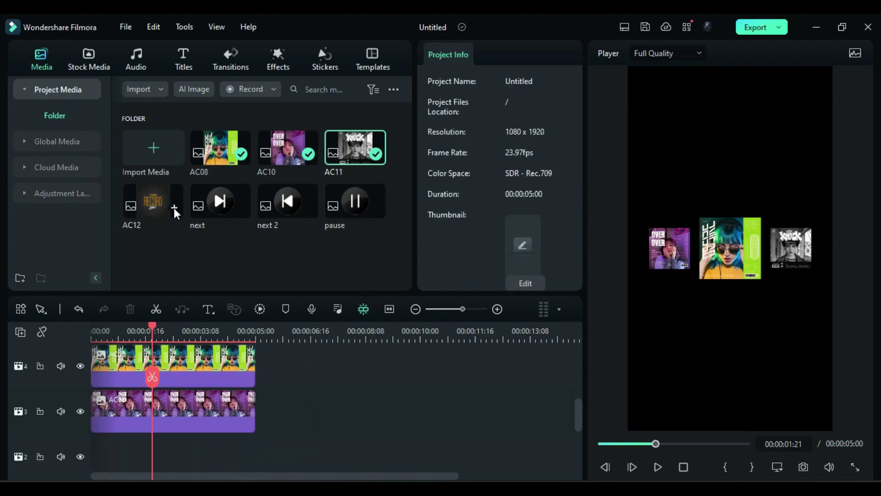
drag(175, 208, 172, 448)
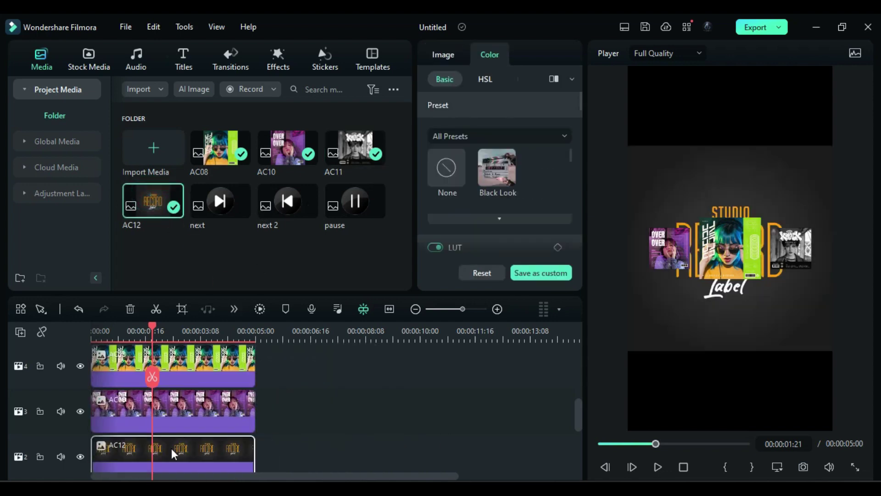
click(172, 448)
click(442, 54)
click(485, 175)
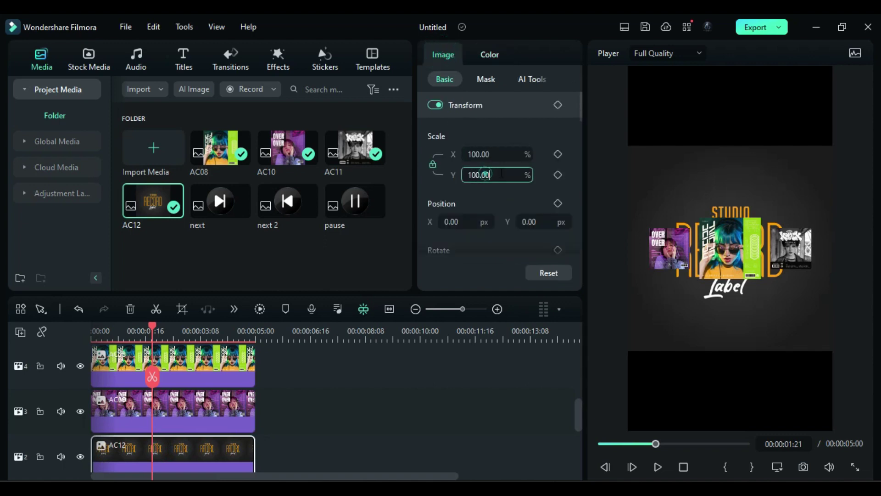
double_click(502, 175)
text(20)
key(Return)
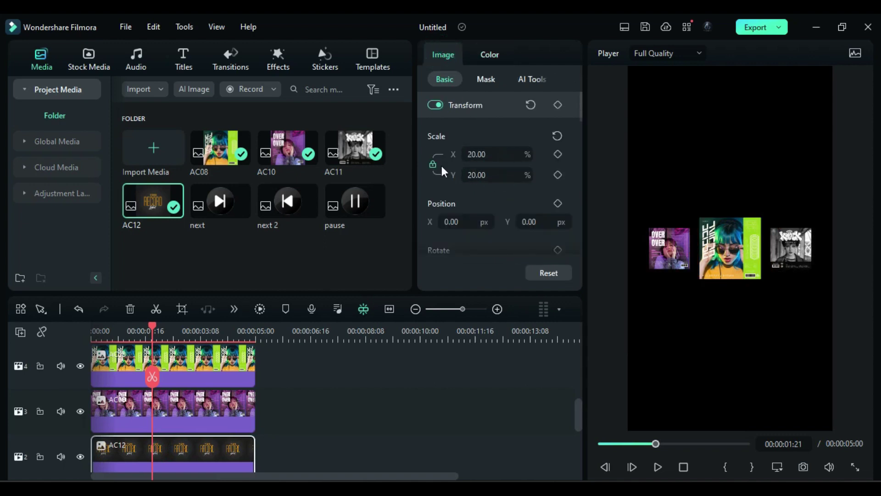
drag(316, 440, 419, 377)
- Add starting Transform keyframes to the cover clips at about 00:00:01:10
click(451, 382)
click(96, 324)
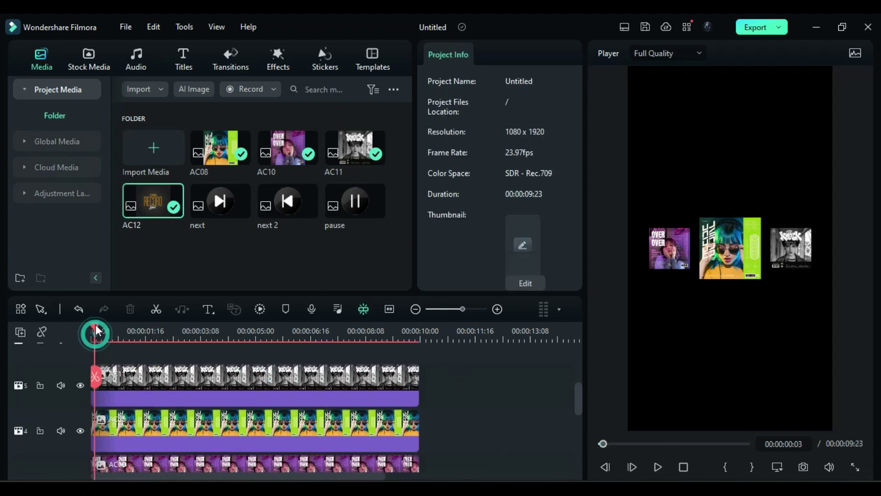
drag(95, 324, 137, 340)
click(182, 376)
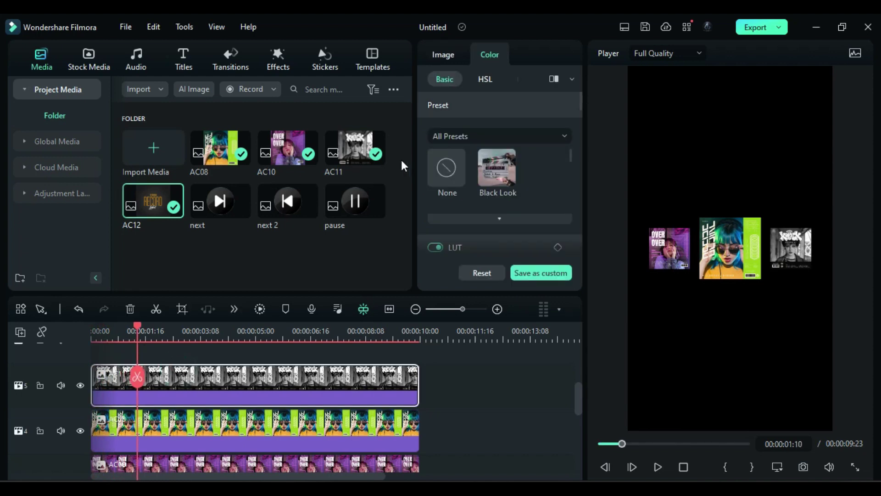
click(443, 54)
click(274, 458)
click(564, 106)
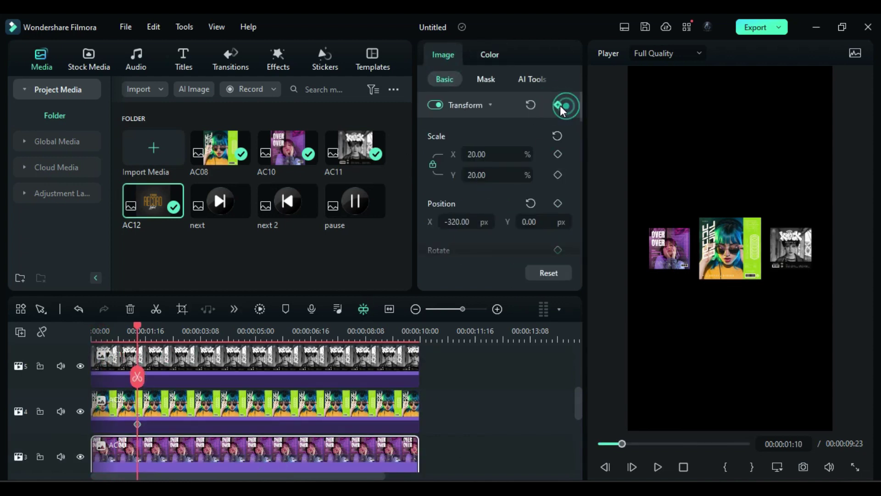
scroll(225, 427, down, 1)
click(218, 427)
click(558, 106)
scroll(183, 390, up, 1)
- At 00:00:02:10, keyframe AC08 to 20% scale and begin entering Position X -320
click(139, 325)
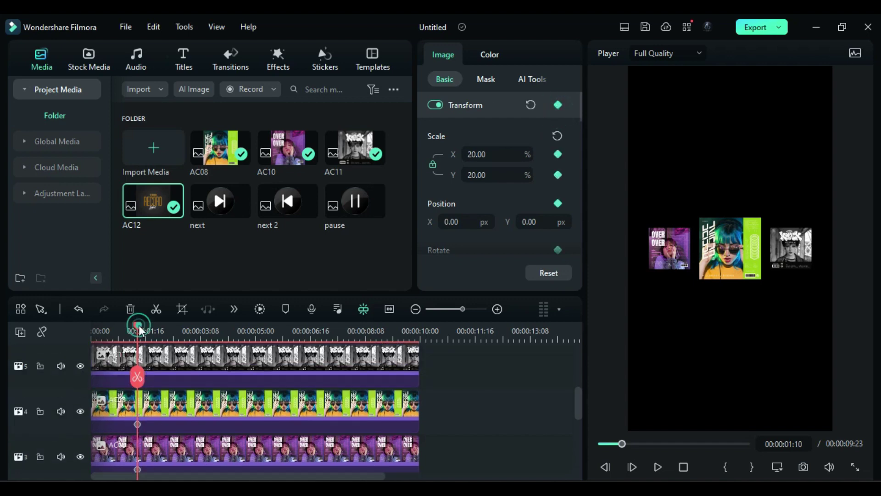
drag(139, 325, 170, 333)
scroll(207, 404, down, 1)
click(238, 365)
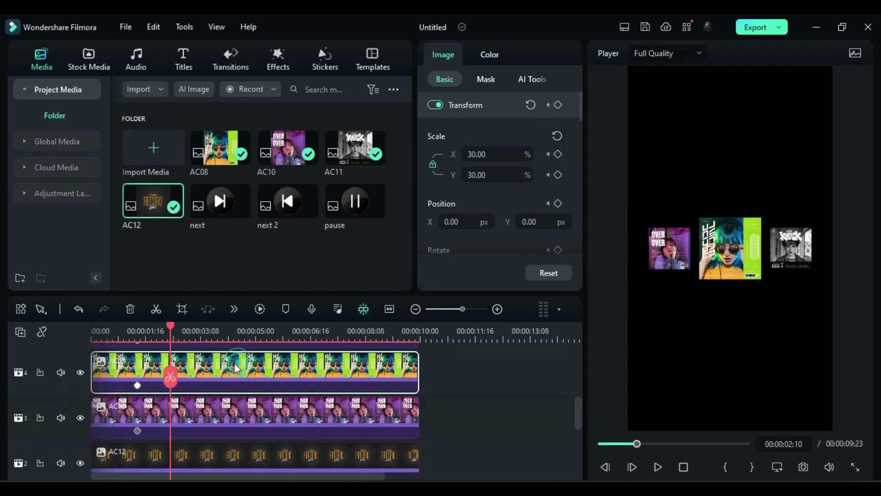
click(480, 179)
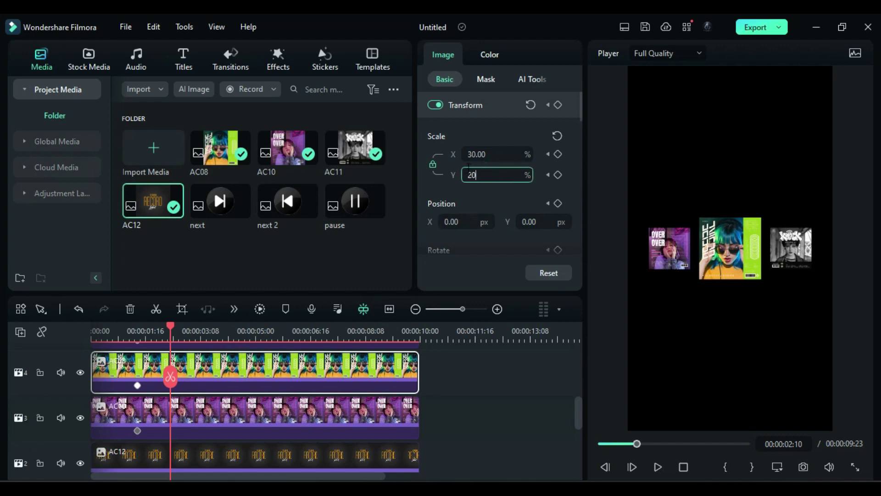
key(Return)
click(473, 222)
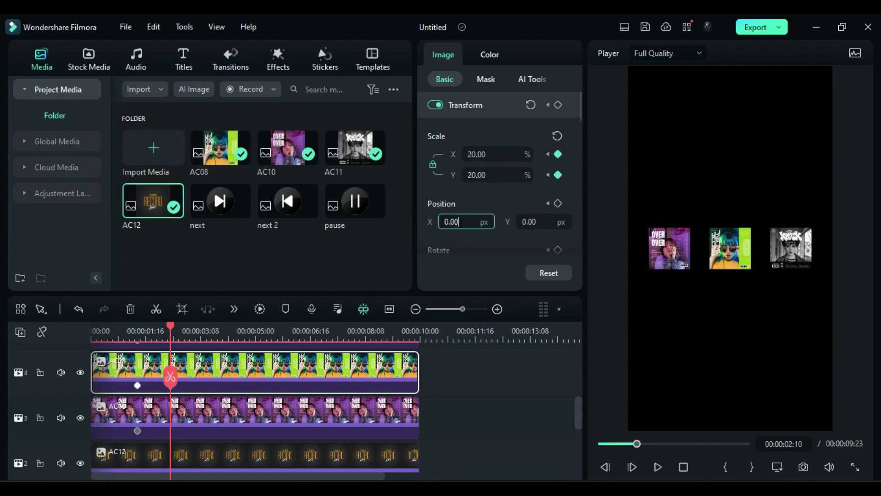
text(-320)
- Finish AC08 at X -320 and keyframe AC11 to 30% scale at Position X 0
key(Return)
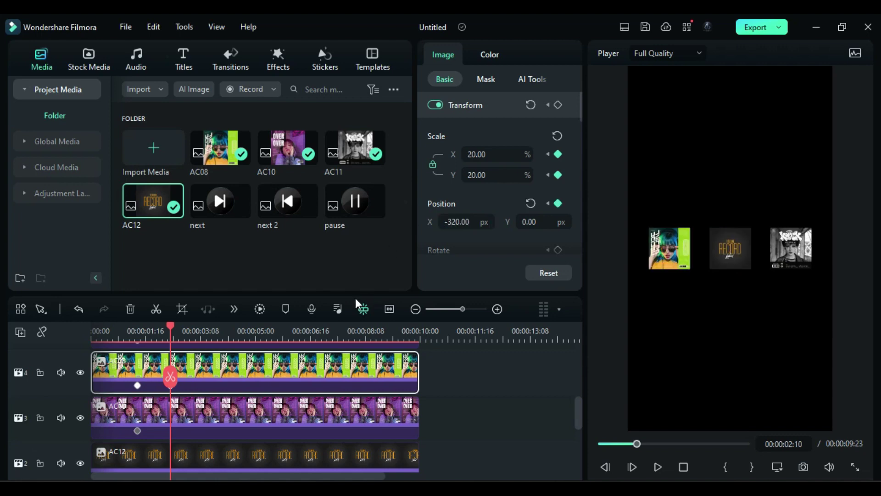
scroll(292, 386, up, 2)
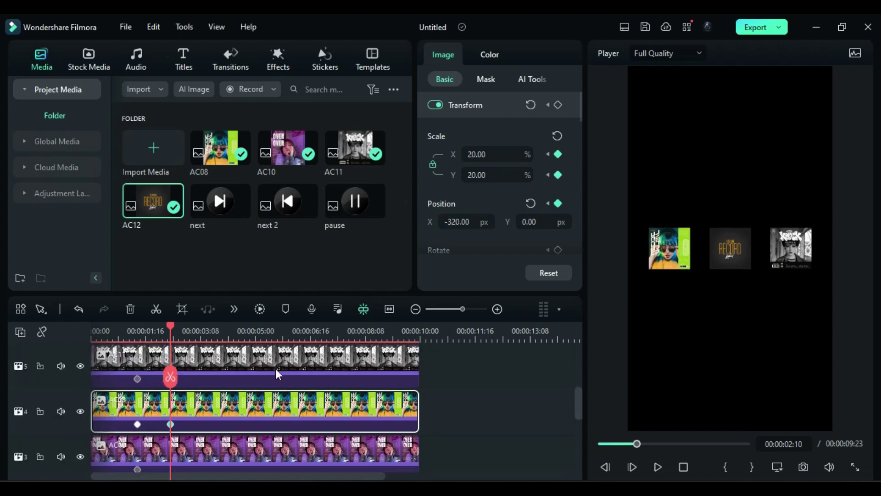
click(278, 374)
double_click(489, 175)
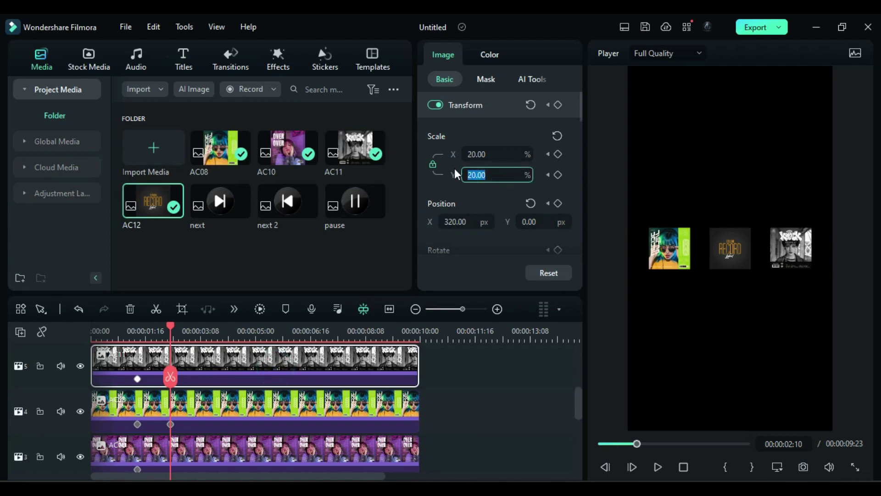
text(30)
key(Return)
double_click(456, 221)
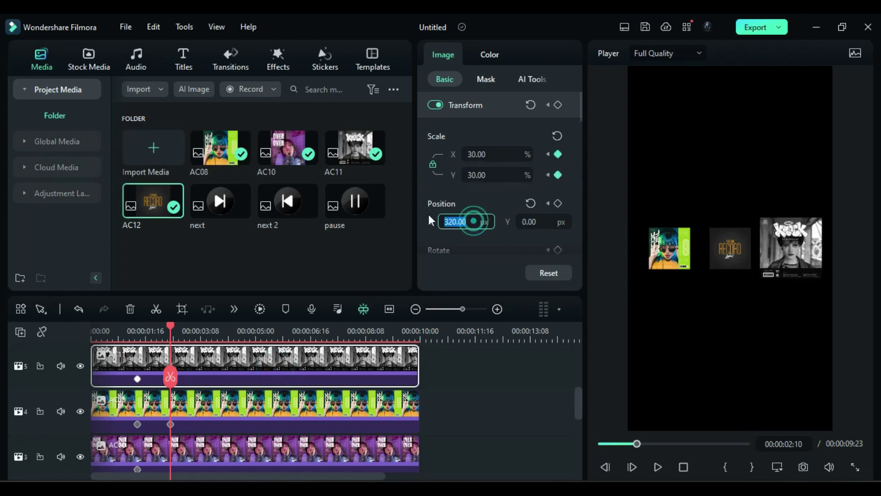
text(0)
key(Return)
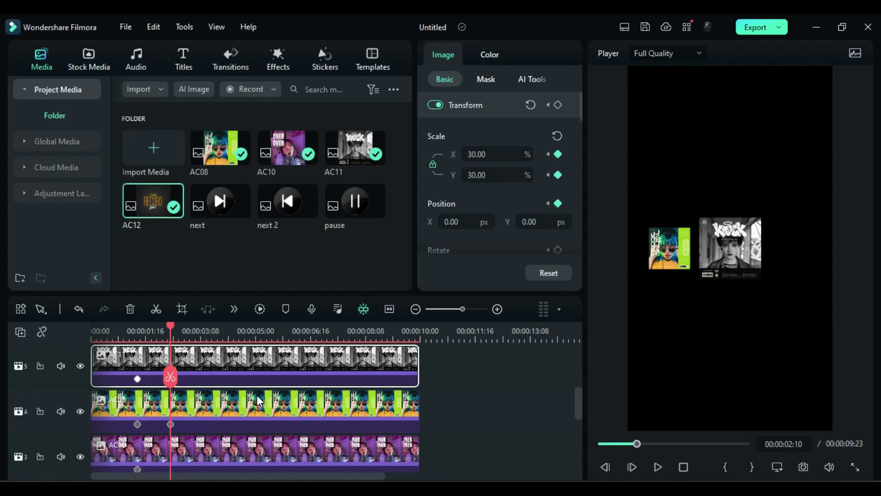
- Keyframe AC12 to Position X 320 and centre AC10 at Position X 0
scroll(259, 402, down, 2)
click(206, 457)
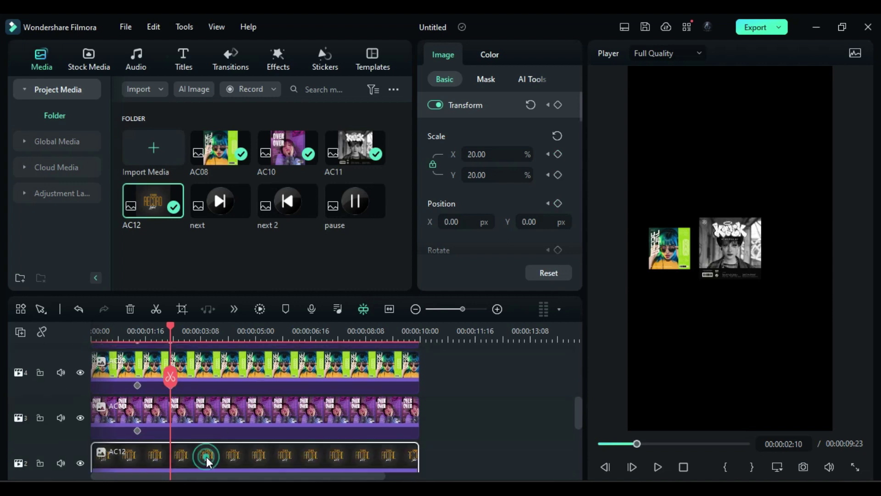
double_click(455, 222)
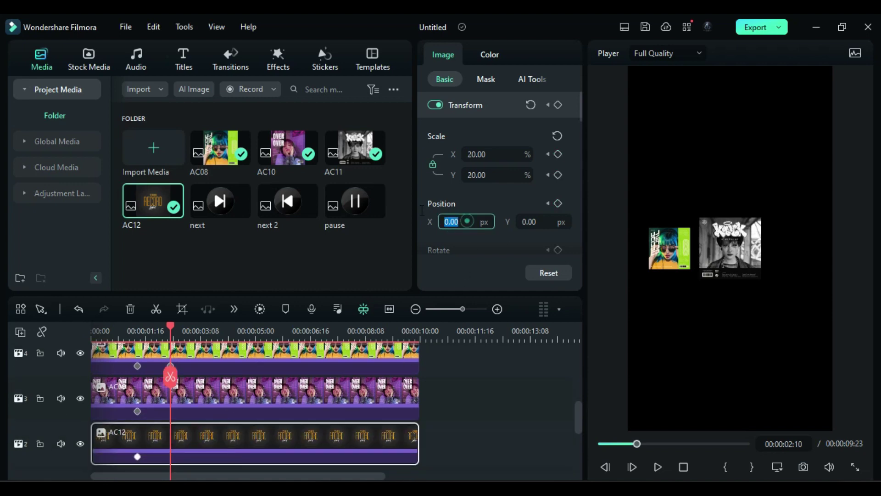
text(320)
key(Return)
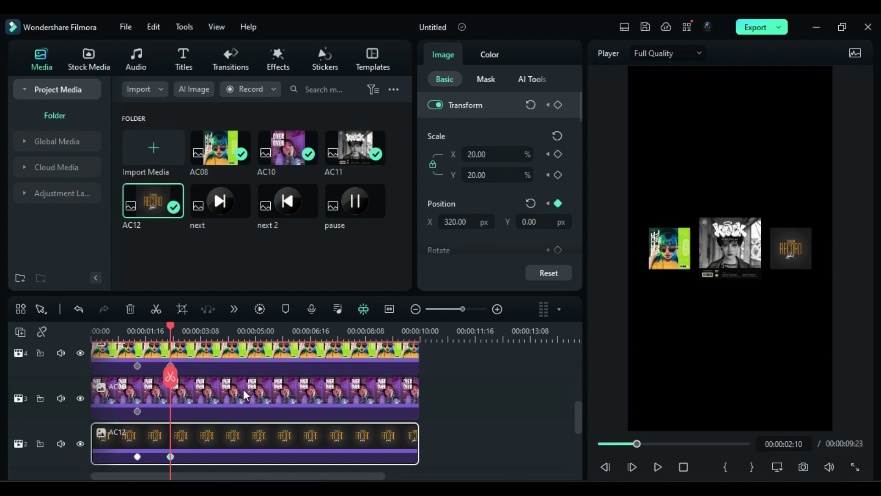
click(245, 395)
click(475, 219)
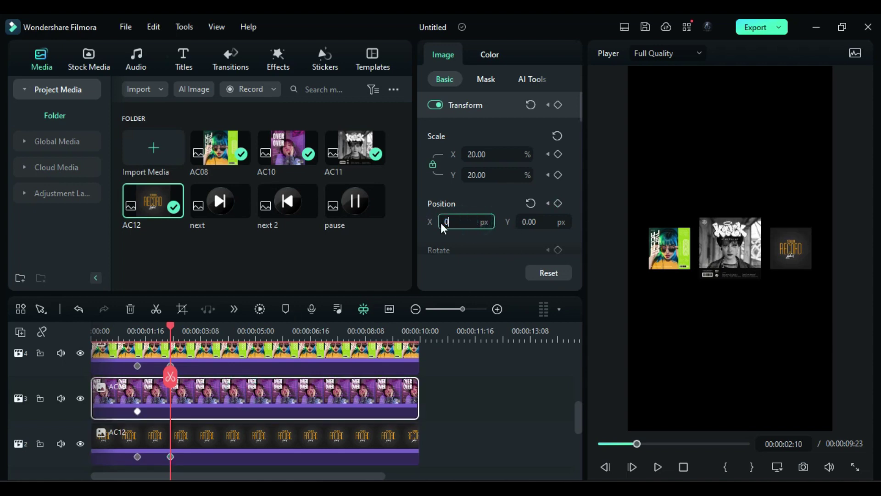
text(0)
key(Return)
- Add hold keyframes to the cover clips at 00:00:04:10
drag(171, 356, 237, 357)
click(281, 442)
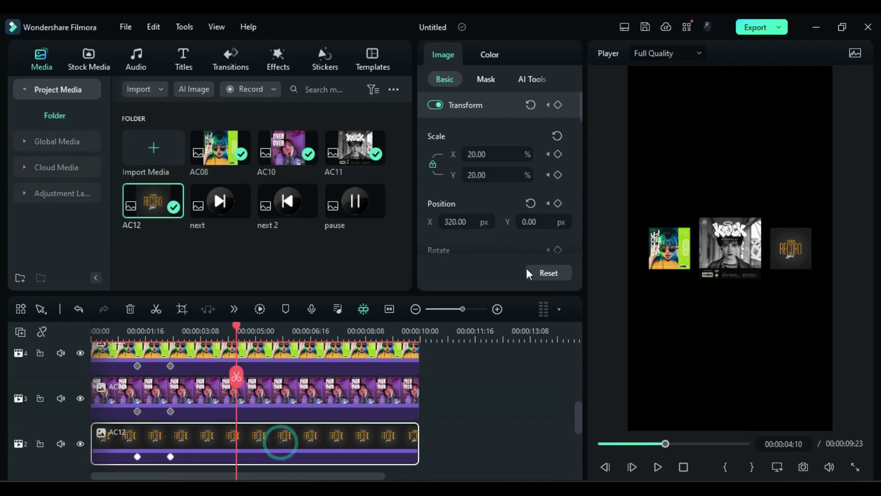
click(332, 395)
click(558, 105)
scroll(462, 399, down, 1)
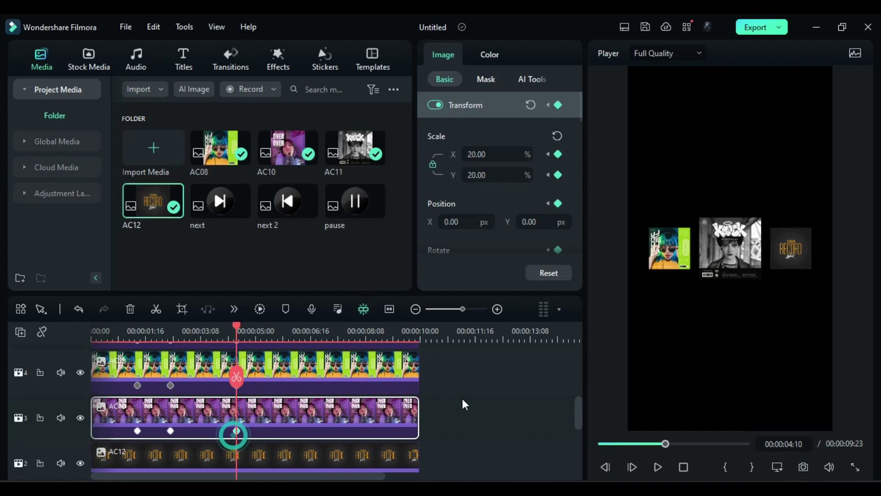
click(461, 398)
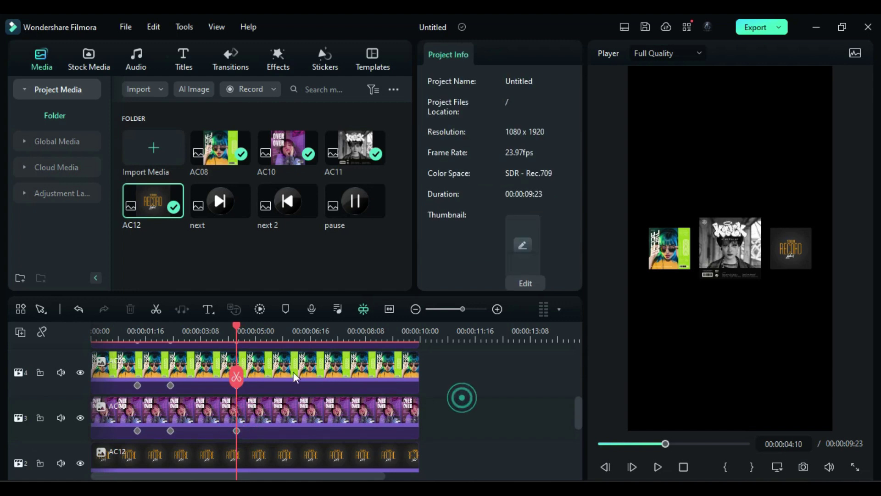
- Split the clips at 00:00:04:10 and move the later AC12 part to a higher track
click(237, 379)
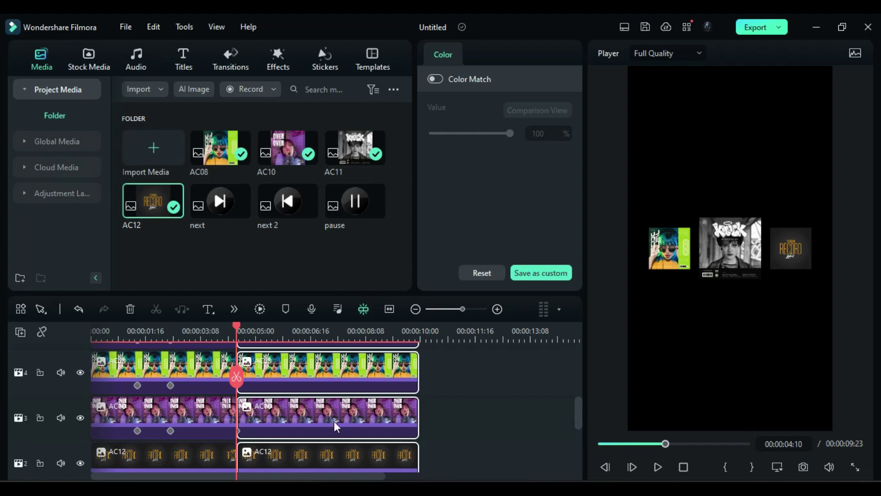
click(448, 443)
drag(317, 463, 310, 406)
scroll(334, 424, down, 3)
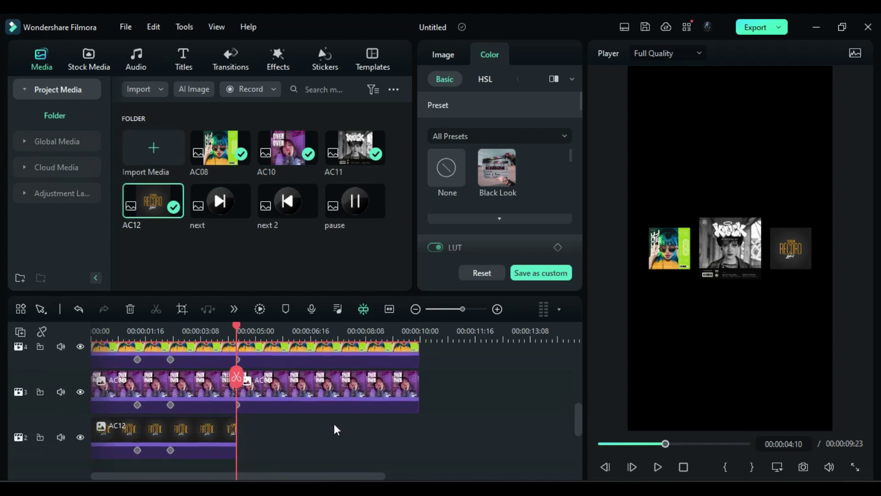
drag(433, 400, 300, 320)
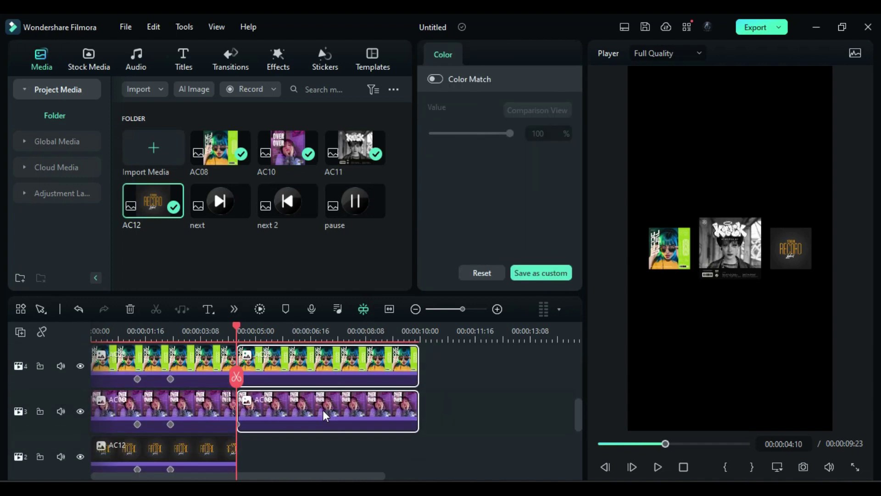
drag(314, 419, 317, 459)
- At 00:00:05:10, keyframe AC12 to 30% scale centred at Position X 0
scroll(317, 413, up, 3)
drag(250, 339, 269, 340)
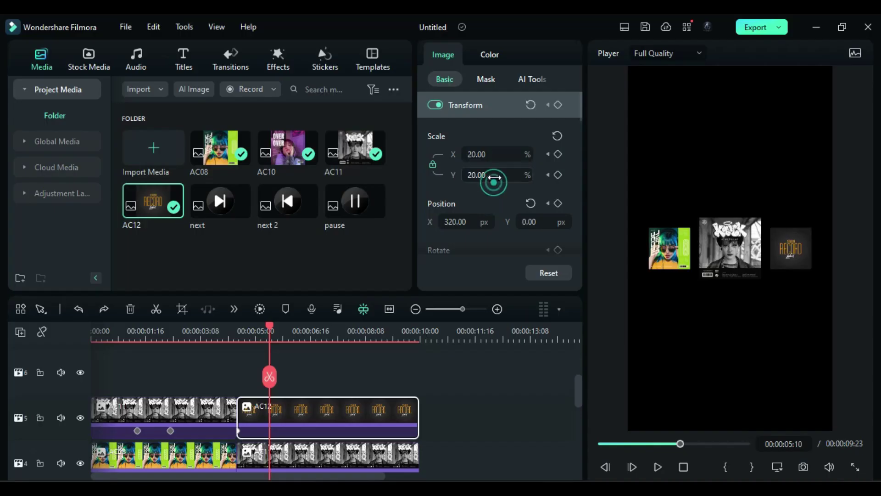
click(494, 177)
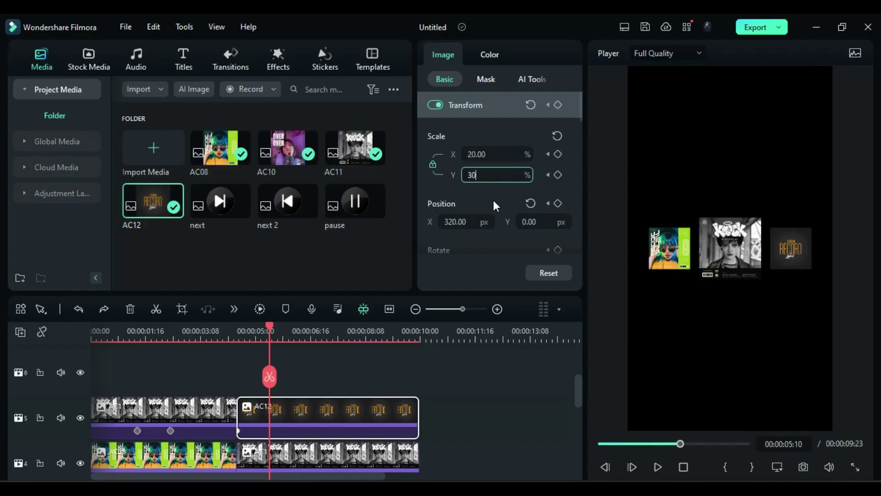
key(Return)
click(470, 223)
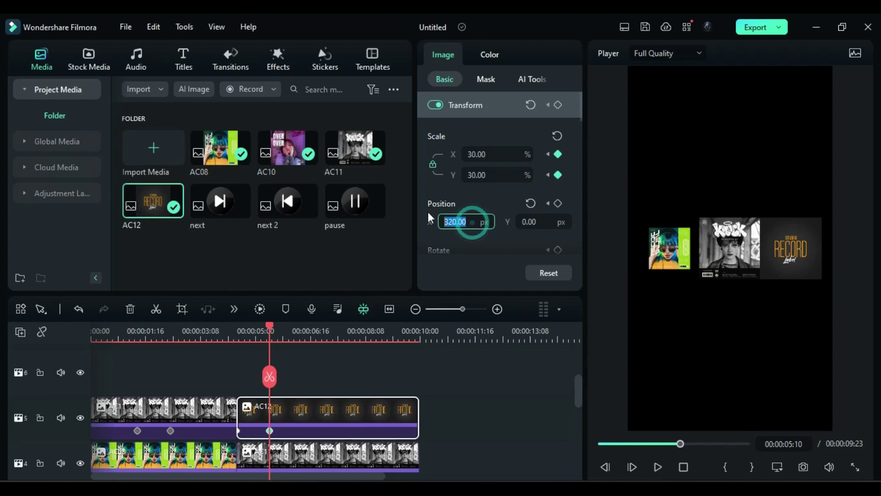
text(0)
key(Return)
- Shrink the later AC11 clip back to 20% and move it to Position X -320
scroll(376, 366, down, 1)
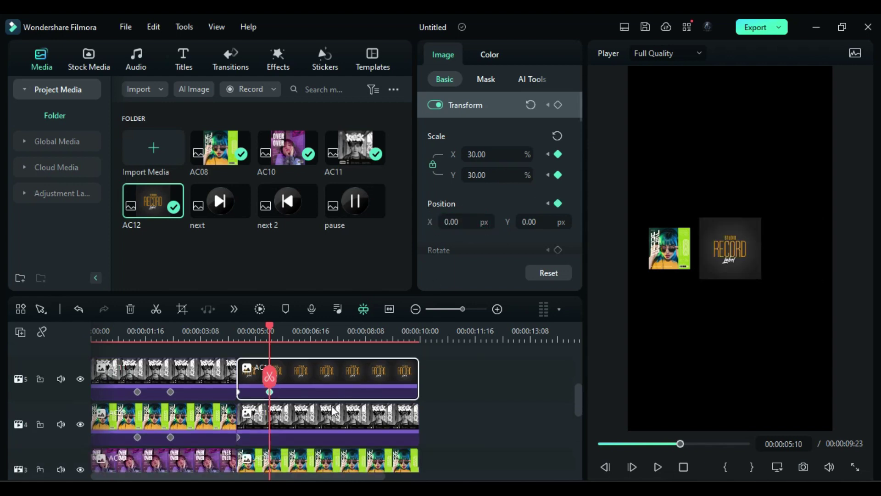
click(320, 419)
scroll(307, 423, down, 1)
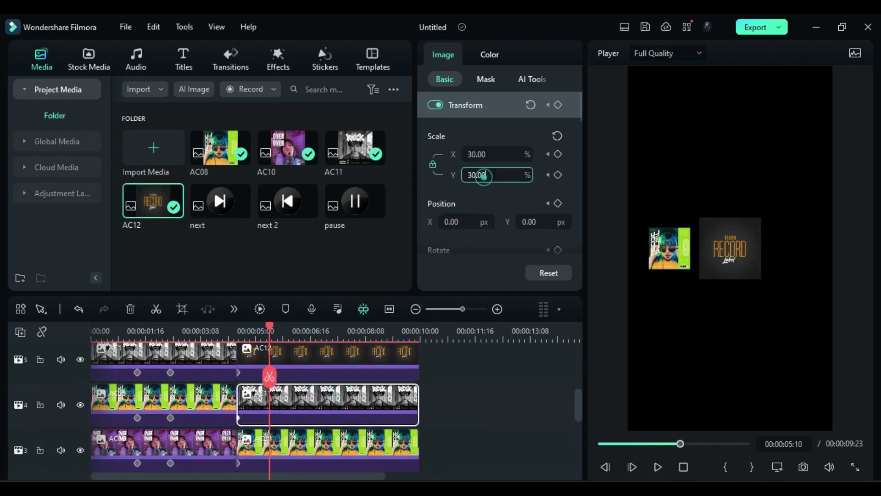
click(482, 174)
text(20)
key(Return)
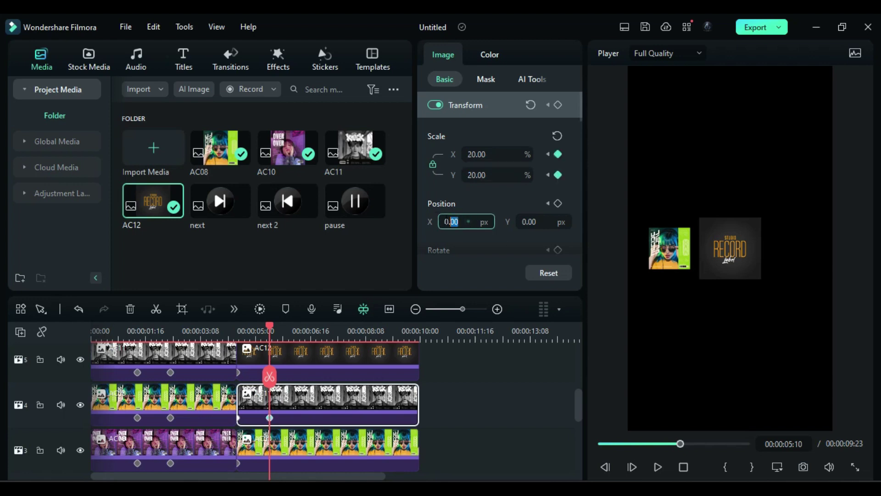
click(434, 216)
text(-320)
key(Return)
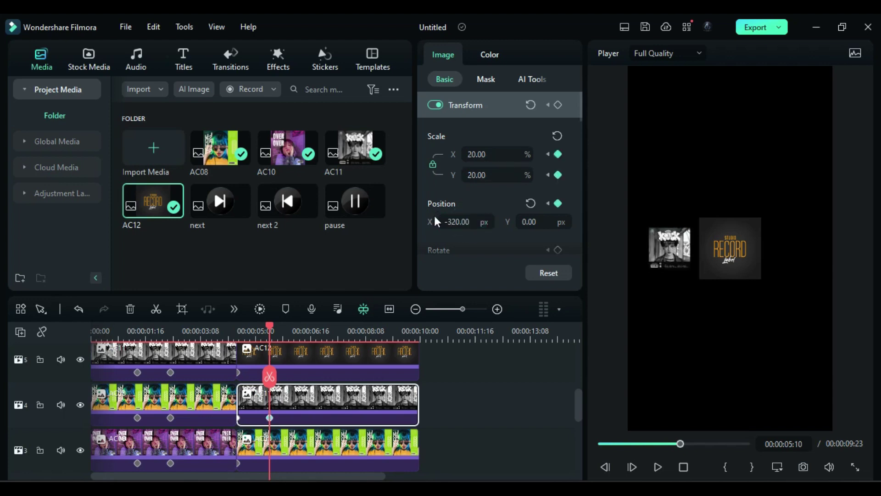
- Centre the later AC08 clip at X 0 and move AC10 to X 320
scroll(362, 367, down, 1)
click(336, 401)
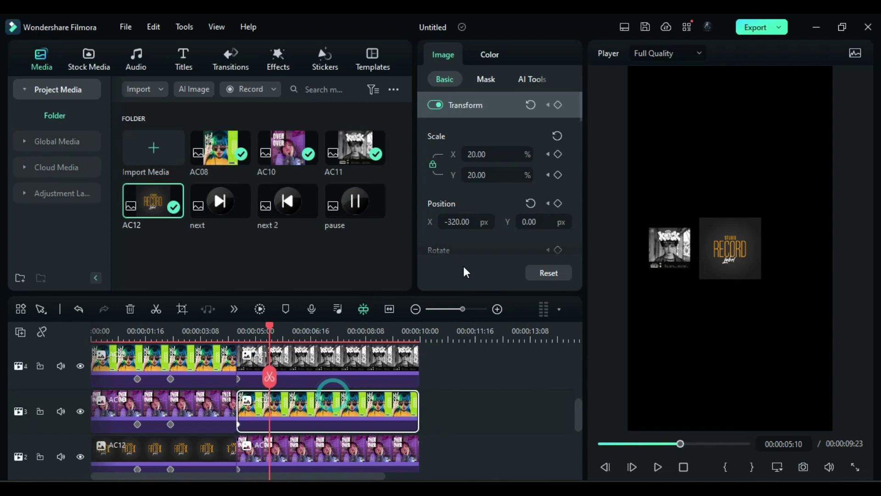
double_click(465, 222)
drag(465, 222, 445, 224)
text(0)
key(Return)
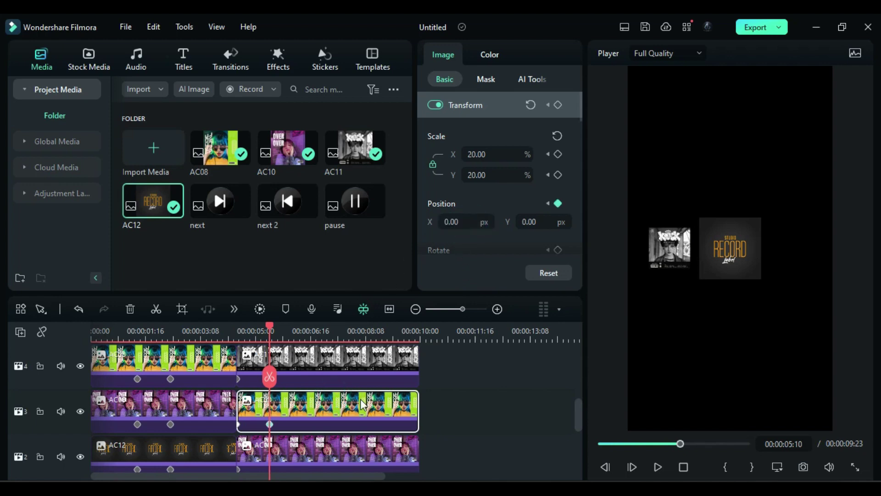
scroll(364, 405, down, 1)
click(347, 410)
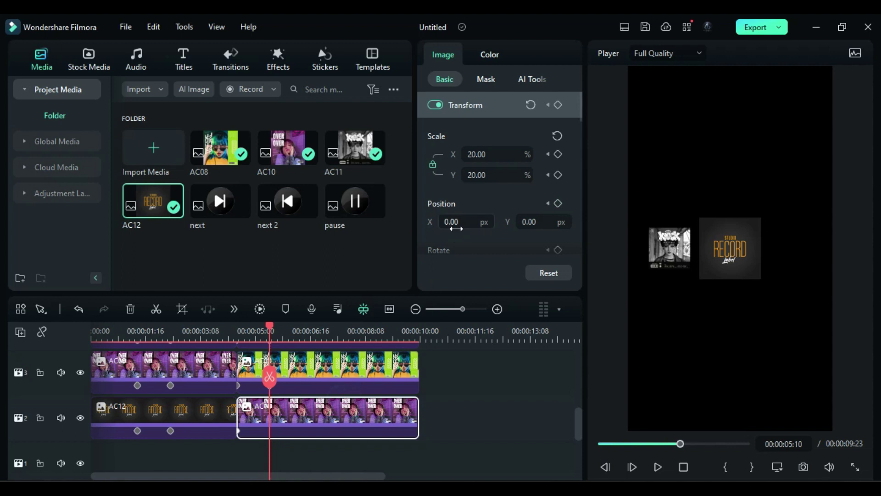
text(320)
key(Return)
- At about 00:00:07:07, add hold keyframes, split the track 4 and 3 clips, and move AC10 to track 4
drag(271, 328, 327, 361)
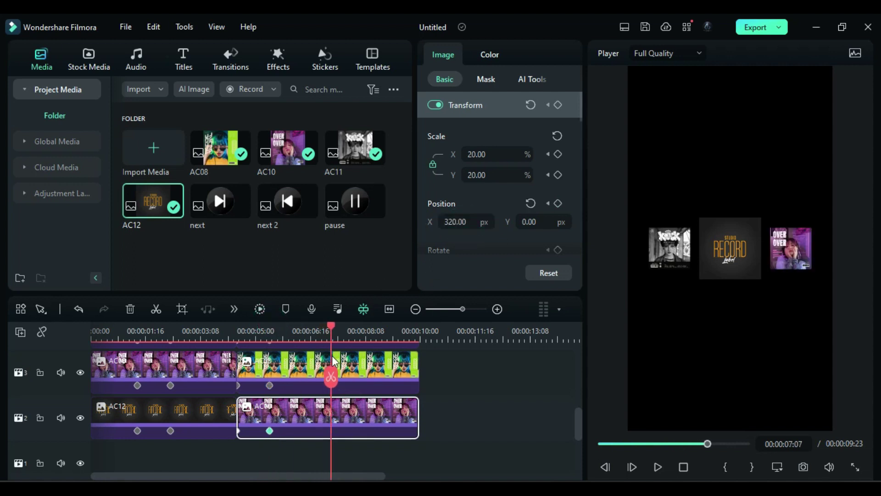
click(558, 105)
click(396, 356)
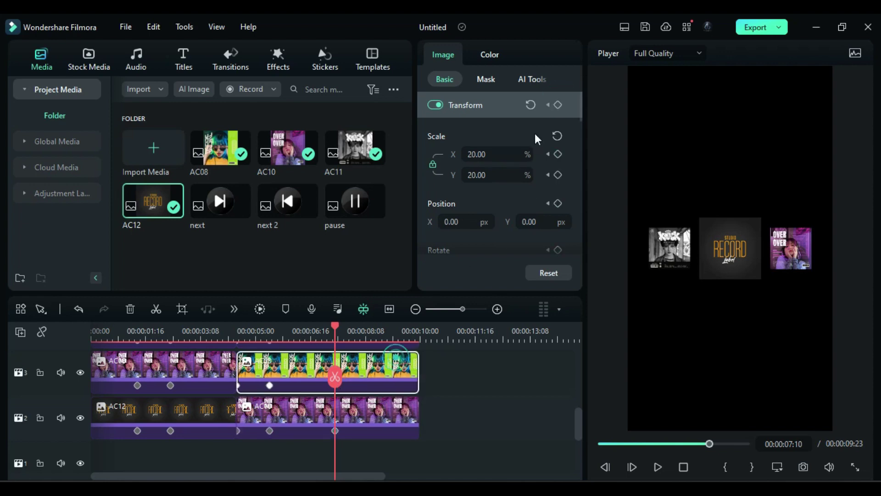
scroll(364, 363, up, 2)
click(365, 366)
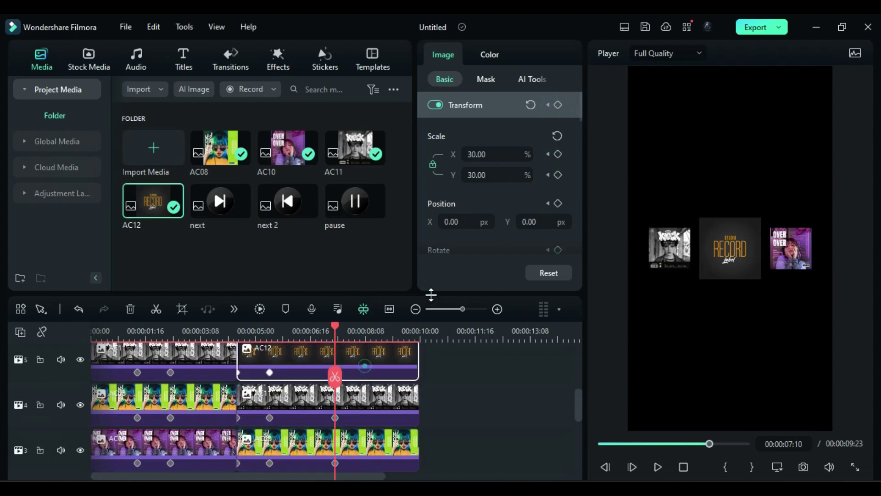
click(338, 384)
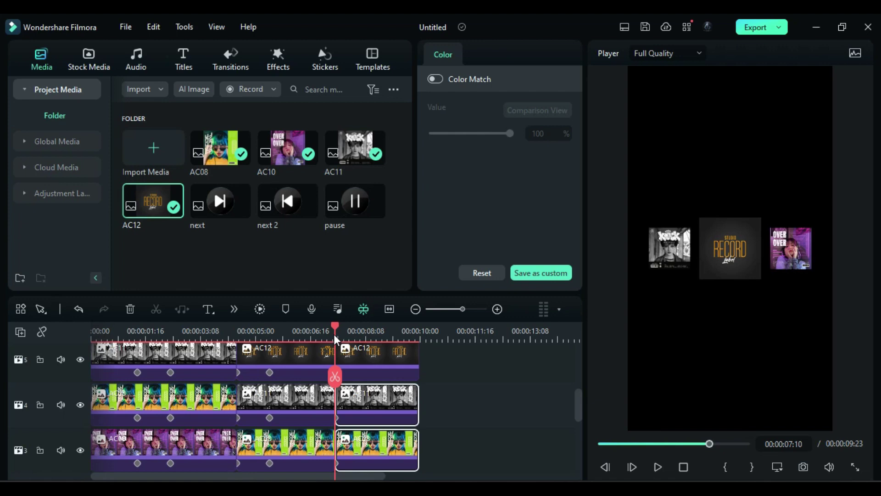
scroll(466, 412, down, 2)
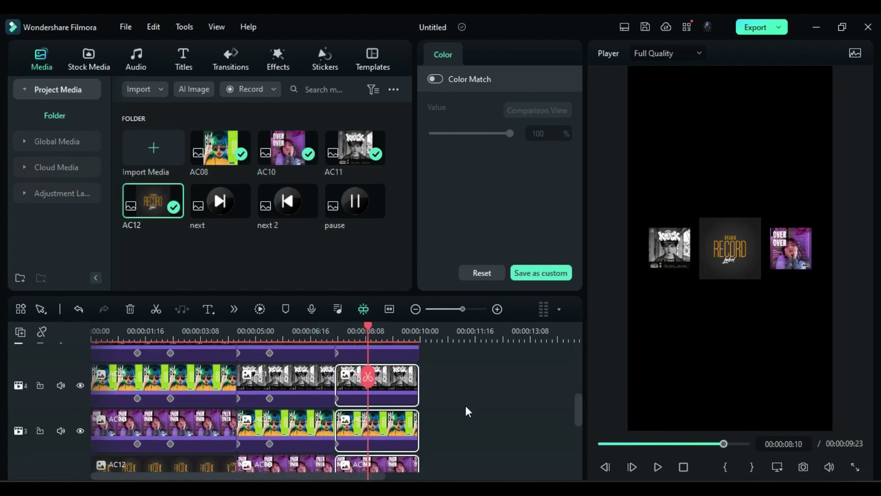
click(469, 420)
click(384, 453)
drag(384, 453, 390, 370)
- Keyframe the final clips: AC10 at 30% centred, AC12 shrunk left, AC08 at X 320
drag(459, 378, 392, 462)
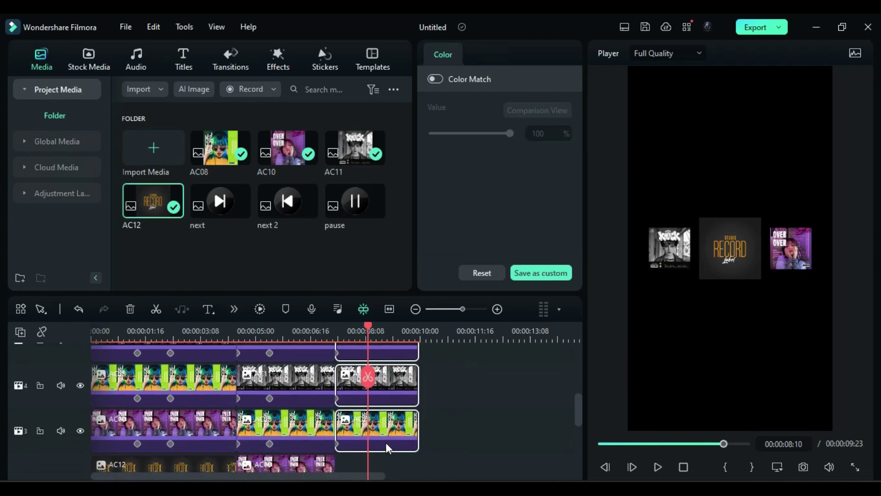
scroll(387, 448, down, 2)
click(445, 388)
scroll(476, 407, up, 4)
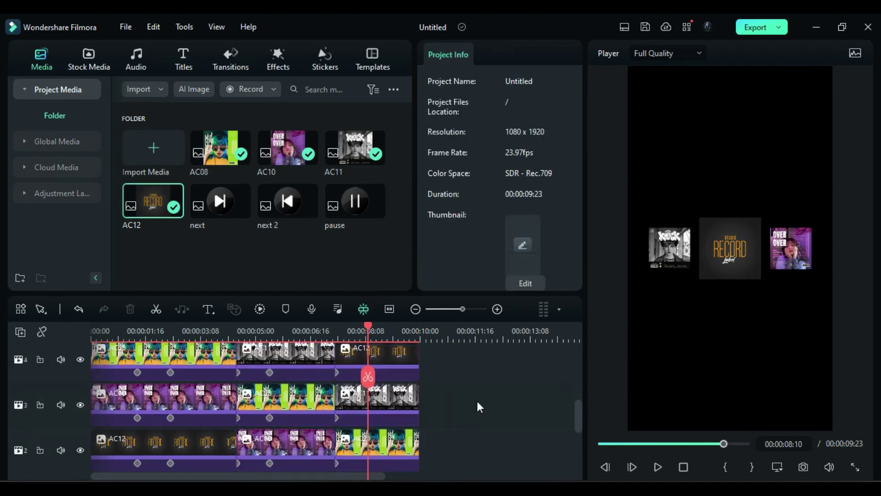
click(381, 393)
click(491, 175)
text(30)
click(458, 222)
key(ctrl+z)
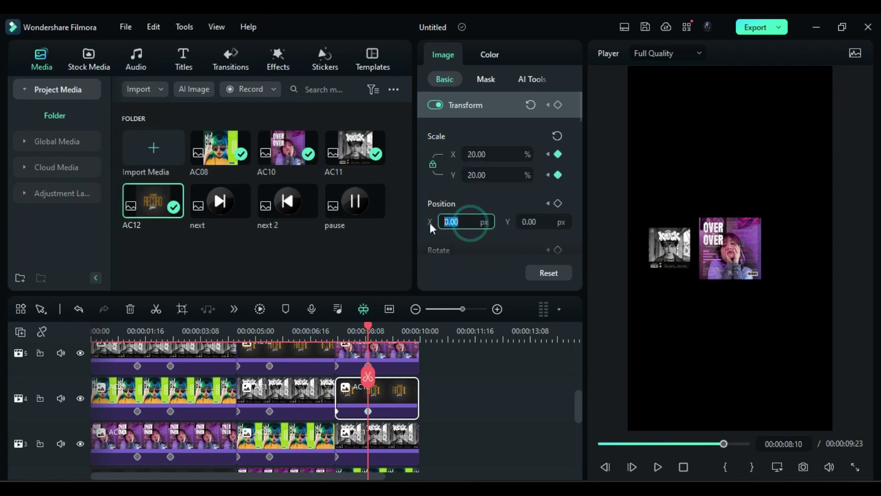
key(ctrl+z)
key(ctrl+z)
click(454, 223)
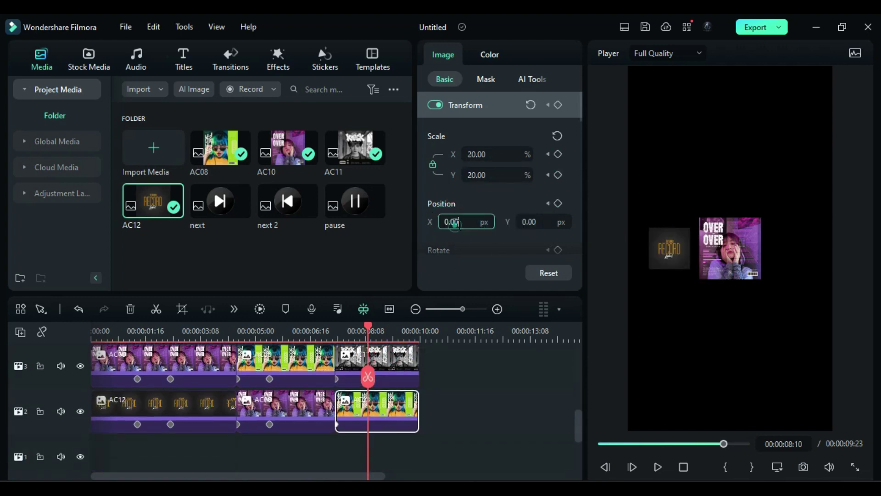
key(Return)
drag(105, 329, 274, 356)
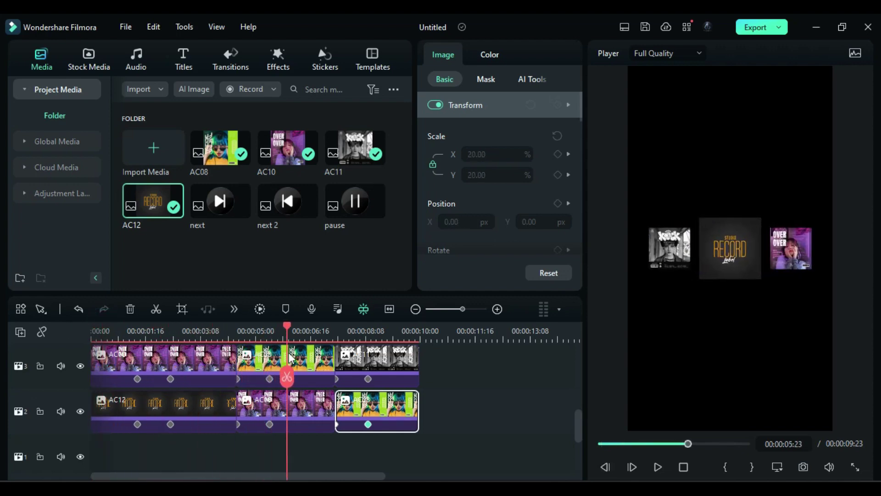
- Add the white gradient from Stock Media to track 1 and extend it to the video's full length
drag(331, 367, 371, 372)
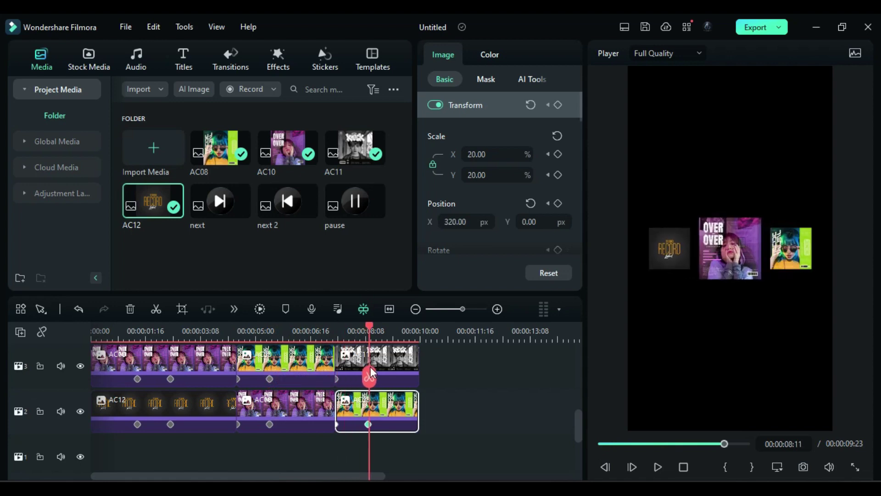
click(91, 62)
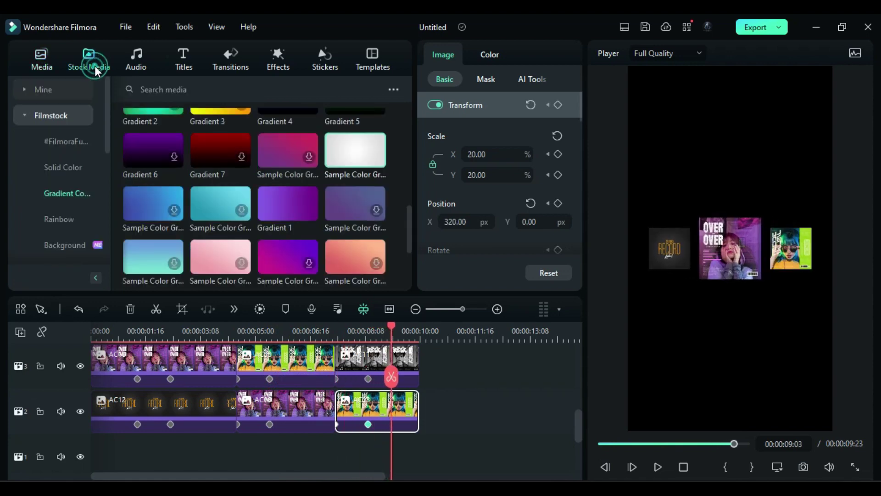
drag(347, 156, 87, 444)
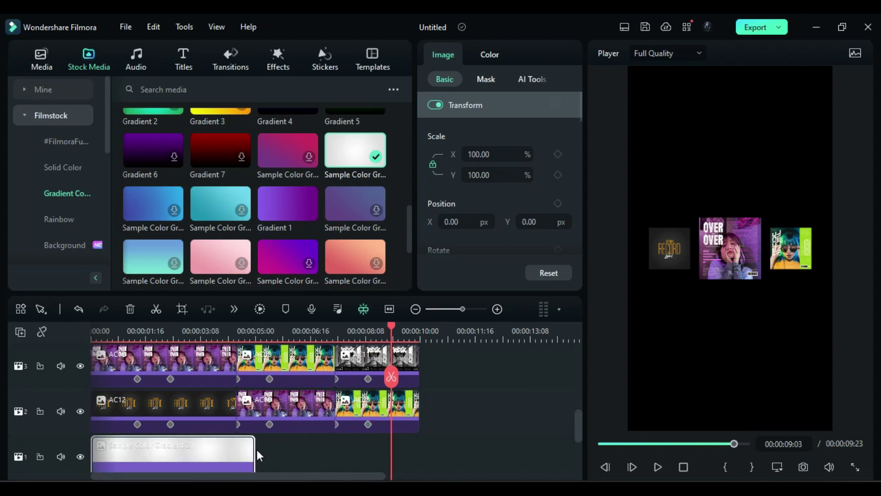
drag(254, 450, 419, 452)
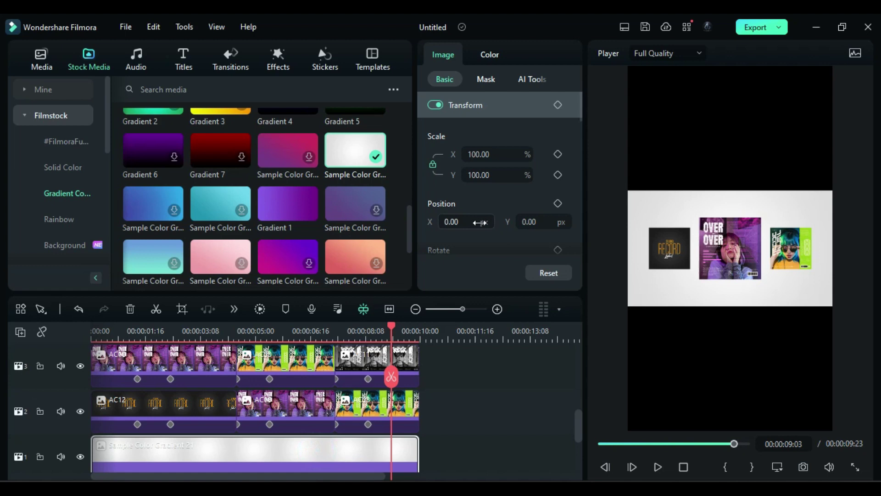
- Rotate the white gradient background by 90°
scroll(479, 223, down, 1)
click(469, 228)
text(9:0)
key(Return)
scroll(495, 136, up, 7)
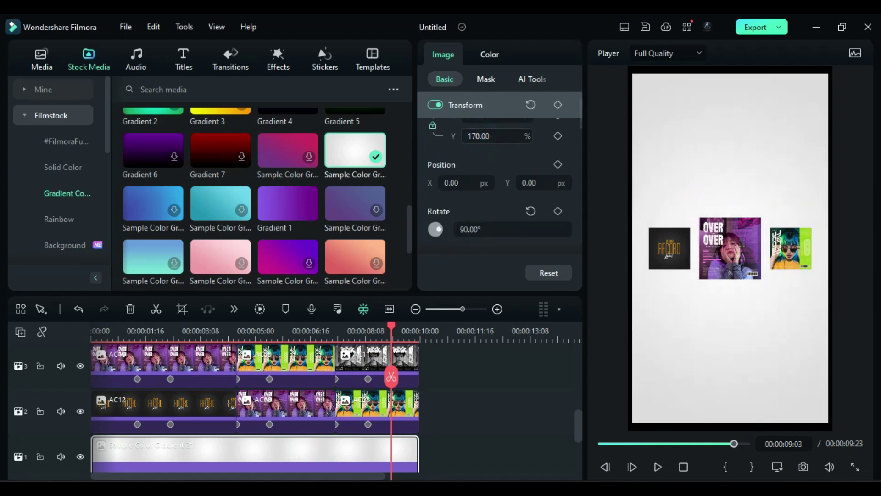
scroll(233, 397, up, 3)
- Add the pause button image on a new top track at a smaller scale
click(42, 60)
drag(355, 201, 333, 402)
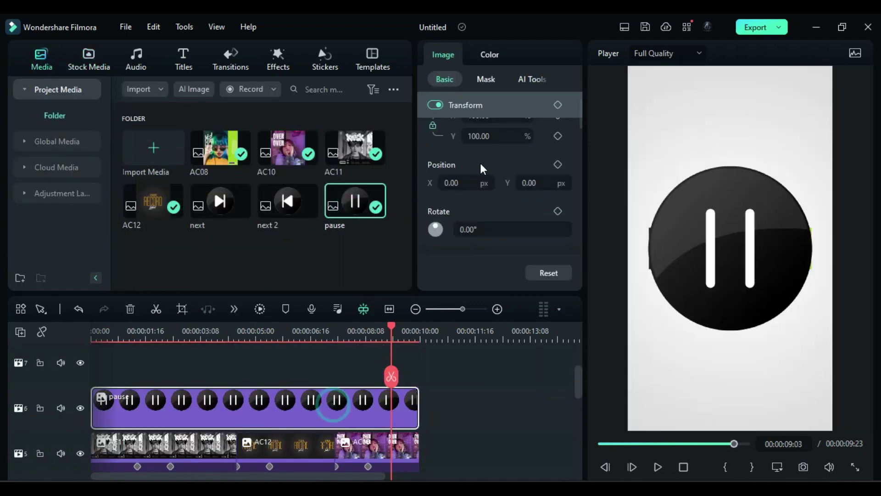
key(Return)
- Add the previous-track button image on a new track, scaled to 10
drag(287, 200, 257, 367)
click(478, 135)
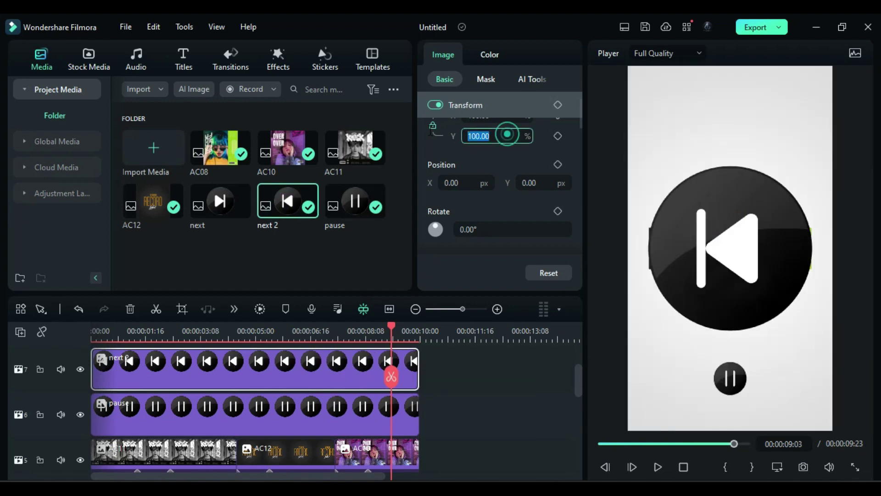
text(10)
key(Return)
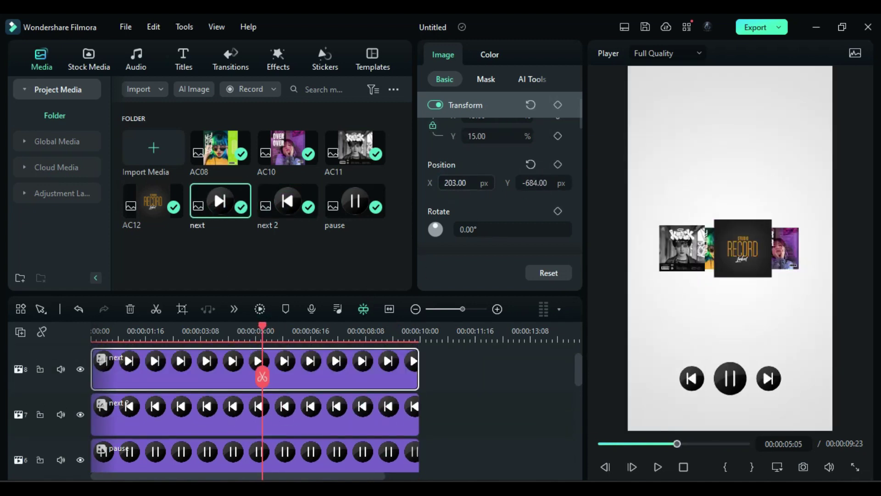
scroll(441, 358, up, 1)
click(282, 64)
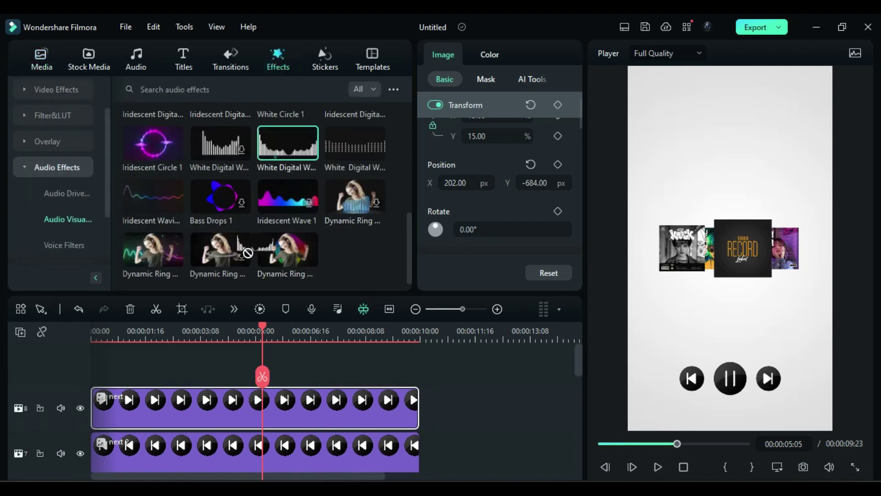
- Add the White Digital Wave visualizer across the video and colour it grey
drag(288, 146, 417, 398)
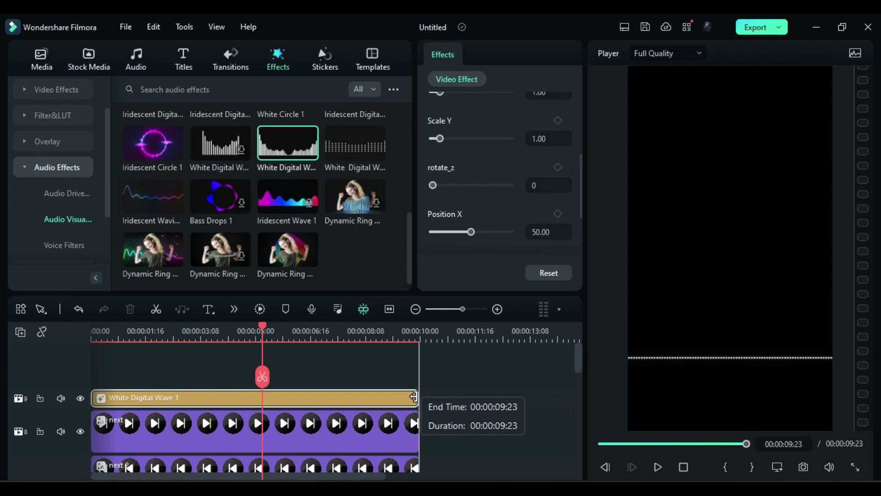
scroll(478, 240, down, 3)
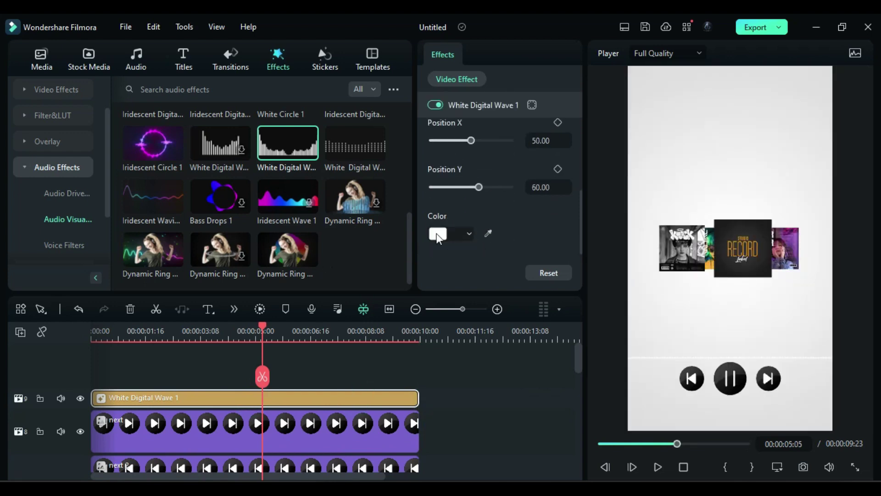
click(469, 234)
click(476, 309)
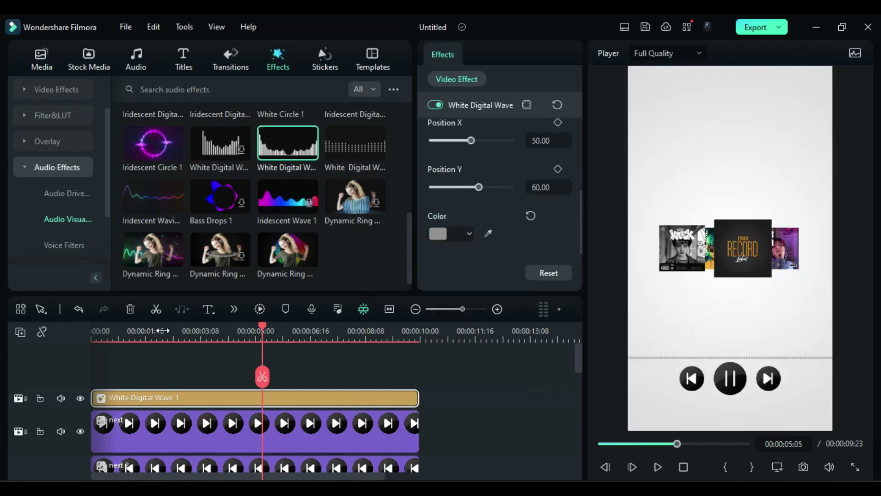
- Put The Great Battle-AI music on the audio track
click(136, 67)
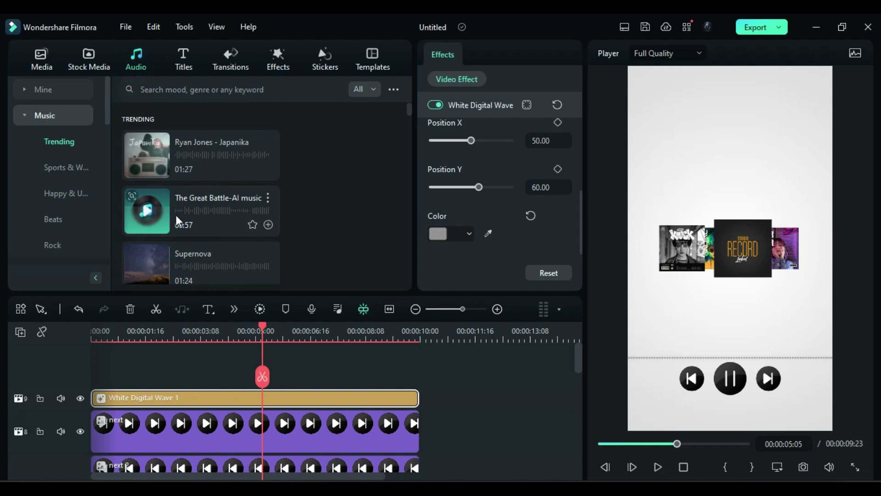
drag(178, 220, 92, 394)
click(417, 338)
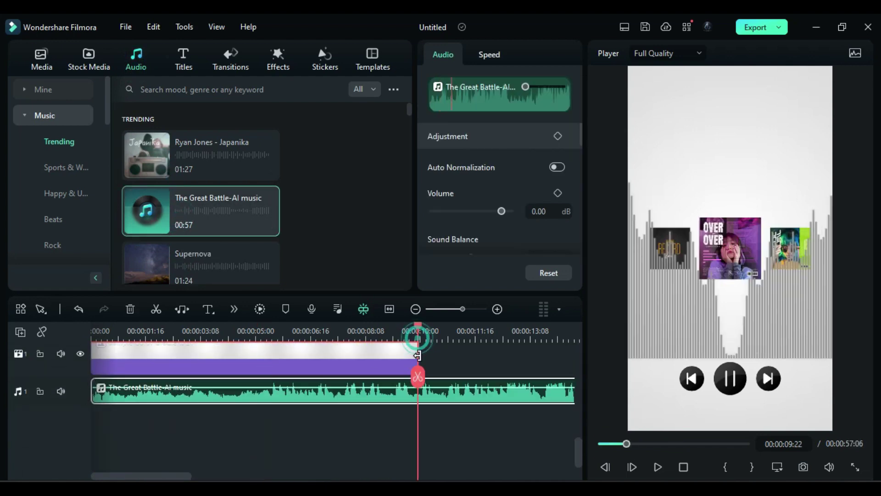
- Split the music at the video's end and delete the leftover part
click(418, 376)
click(436, 390)
key(Delete)
click(249, 331)
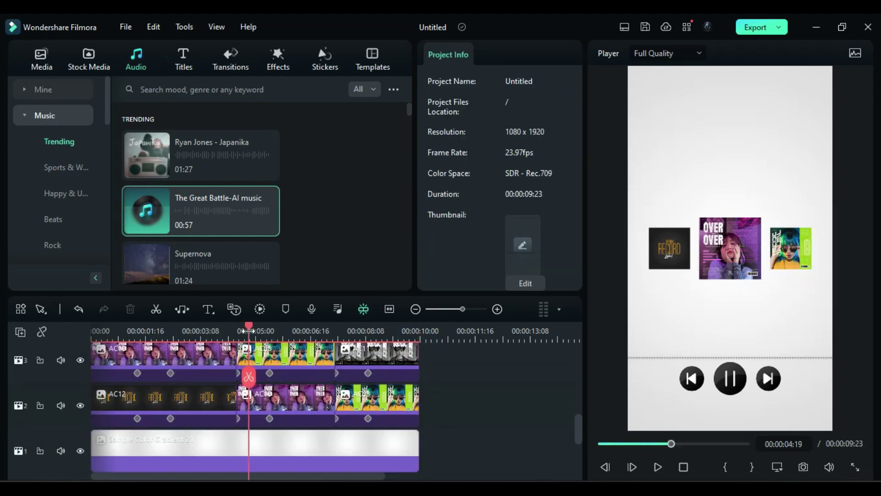
- Flatten the White Digital Wave to Scale Y 0.25 and move it lower
scroll(294, 395, up, 5)
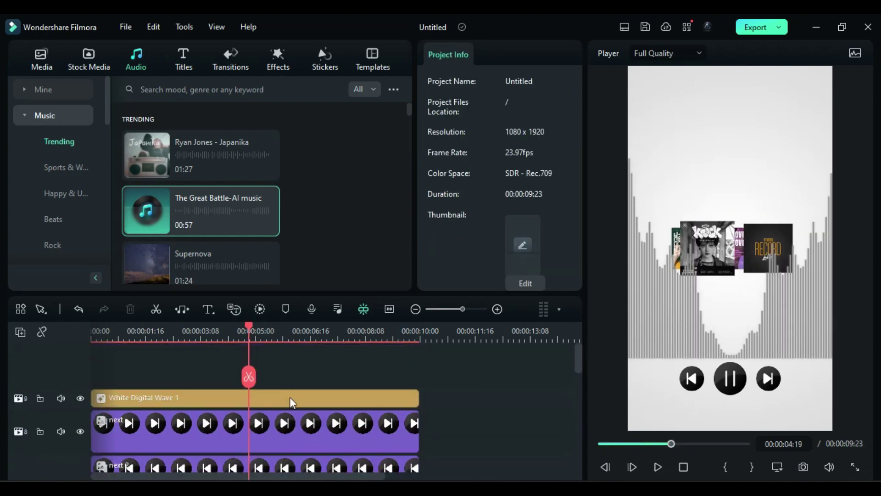
click(292, 403)
scroll(500, 225, up, 3)
drag(439, 203, 466, 228)
scroll(511, 236, down, 3)
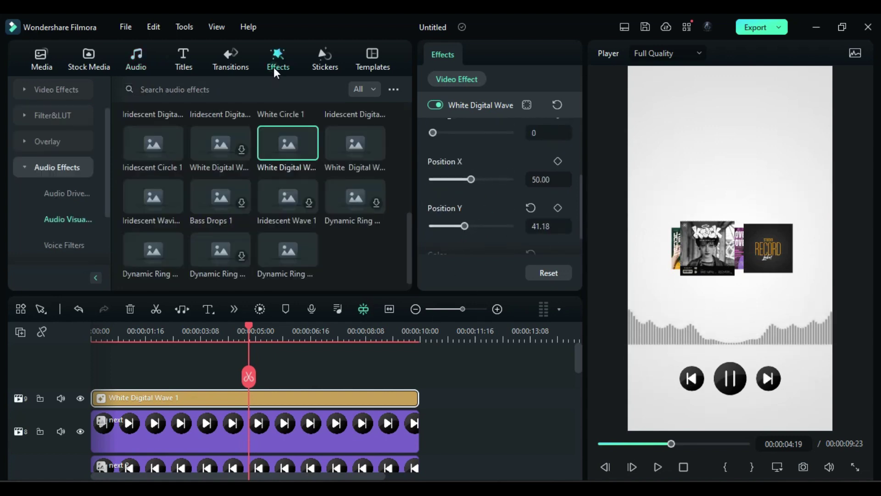
- Add a pink White Circle 3 visualizer at Position Y 36.97 above the covers
drag(209, 213, 413, 397)
click(451, 234)
click(477, 346)
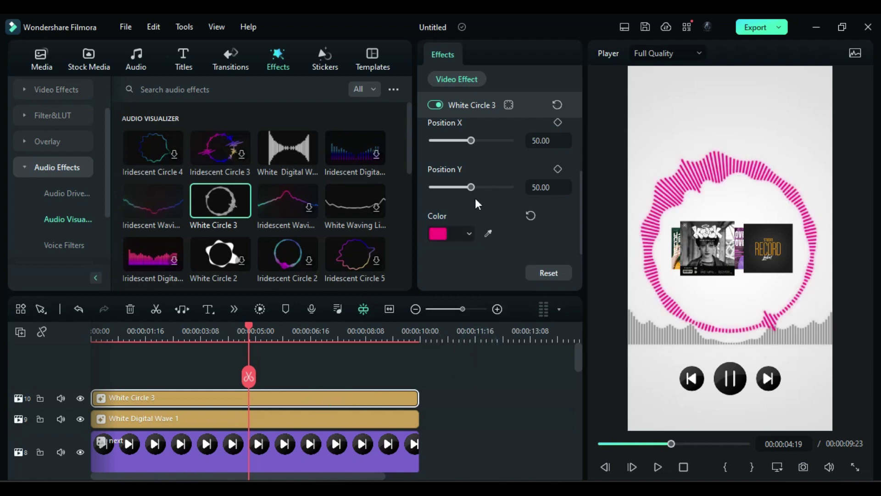
drag(471, 187, 461, 187)
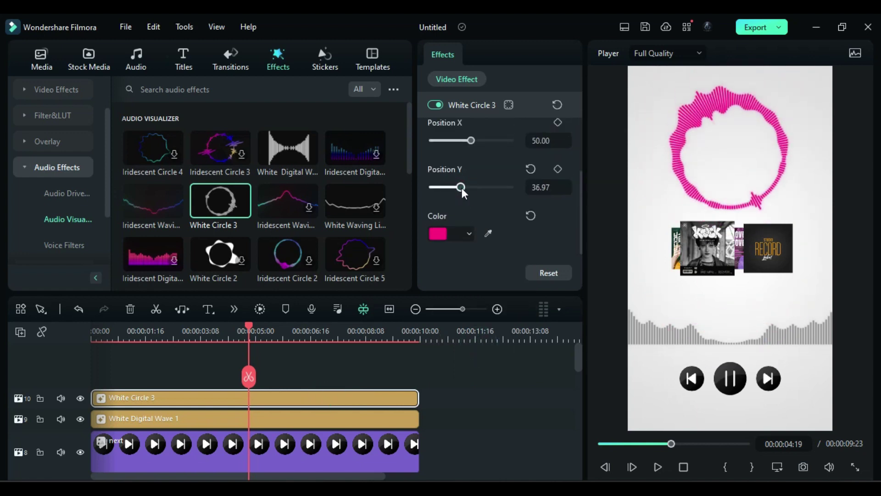
click(260, 309)
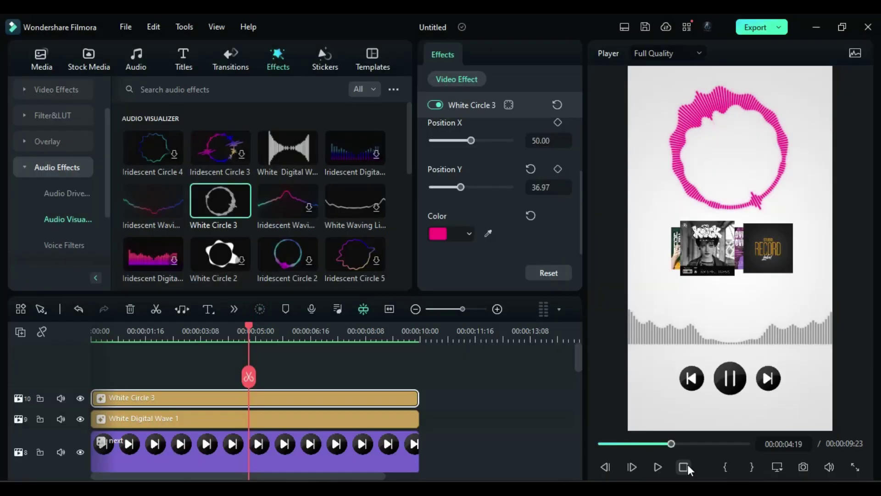
- Return to the start and play the finished music player video
click(685, 466)
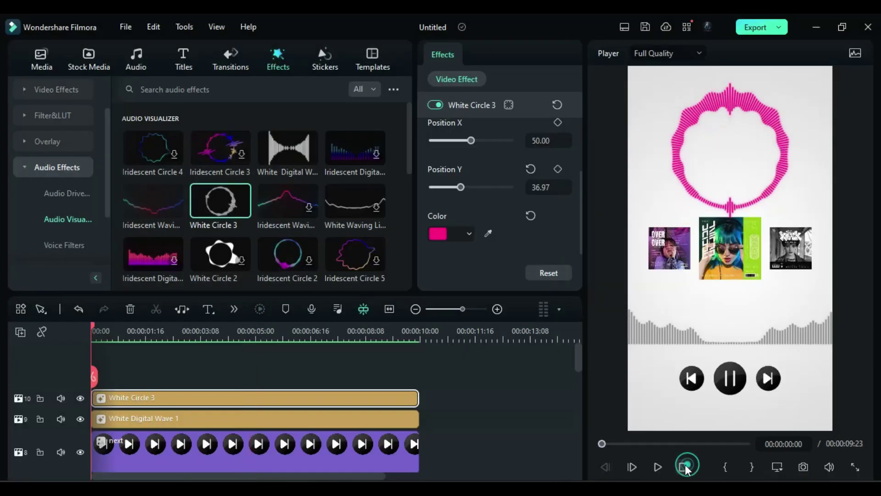
click(659, 467)
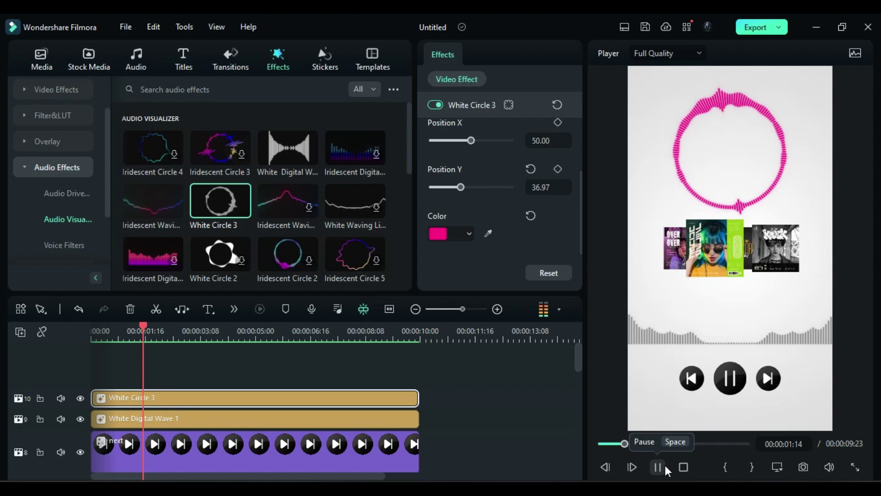